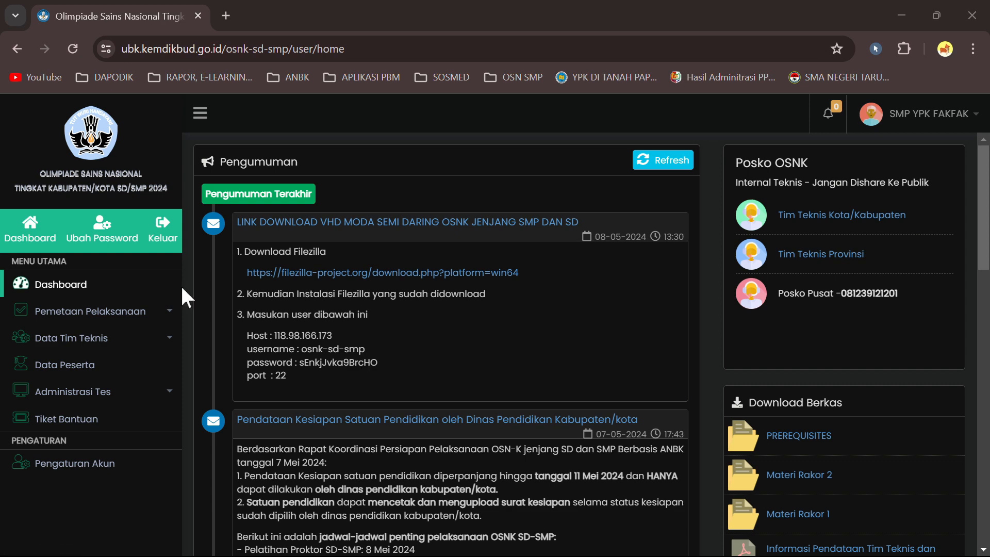
# - Open the Data Peserta page and review the list of registered OSN participants
pyautogui.click(109, 395)
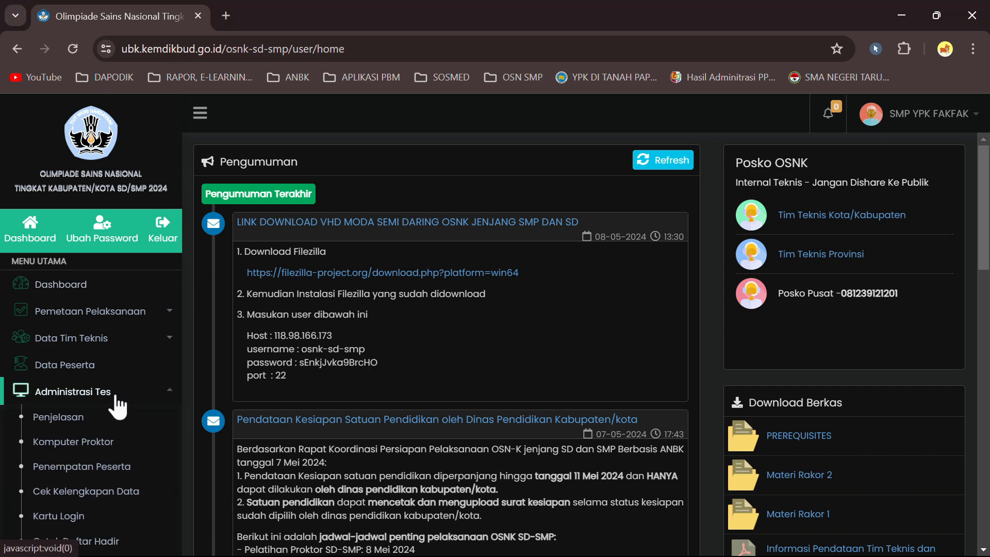
pyautogui.click(97, 369)
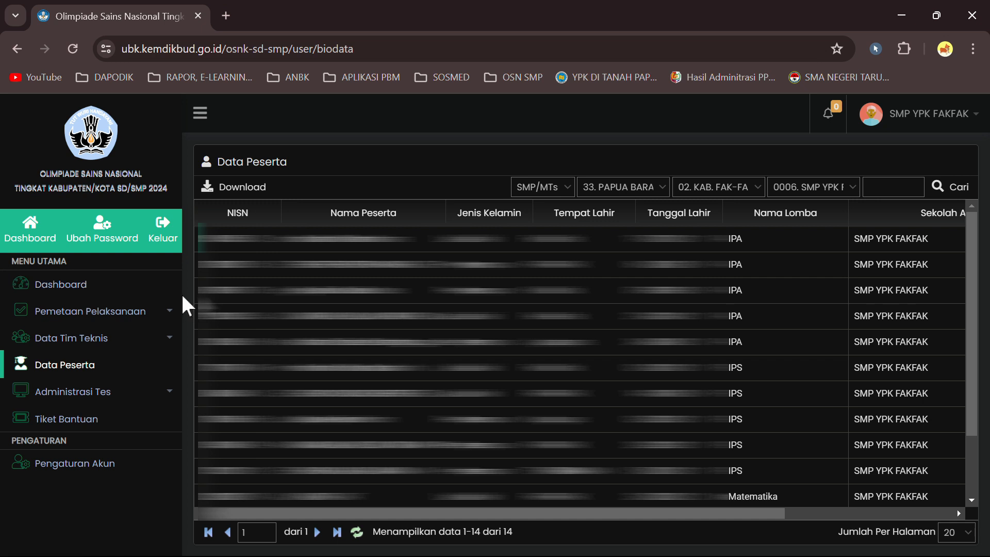
pyautogui.moveTo(182, 297); pyautogui.dragTo(181, 354)
pyautogui.click(97, 406)
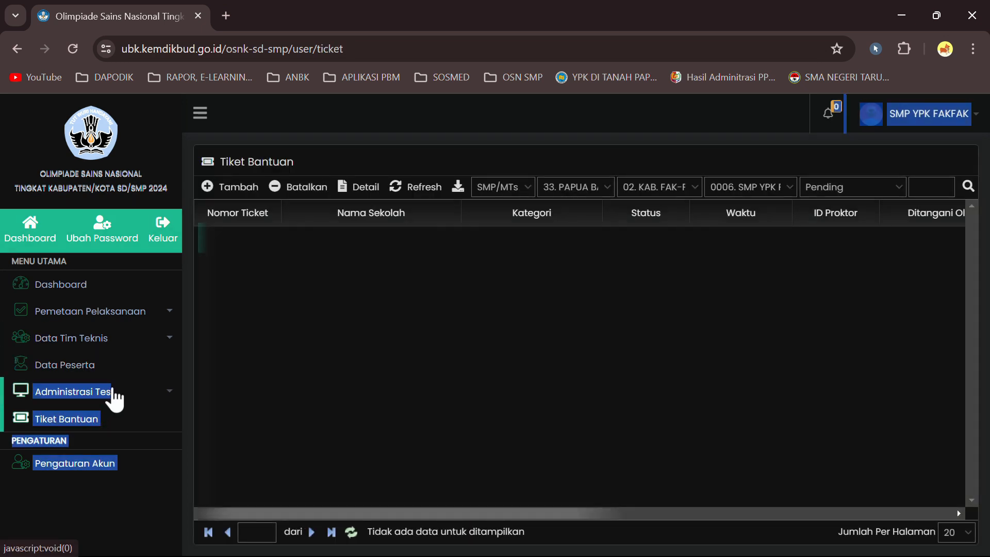
pyautogui.click(115, 400)
pyautogui.click(130, 365)
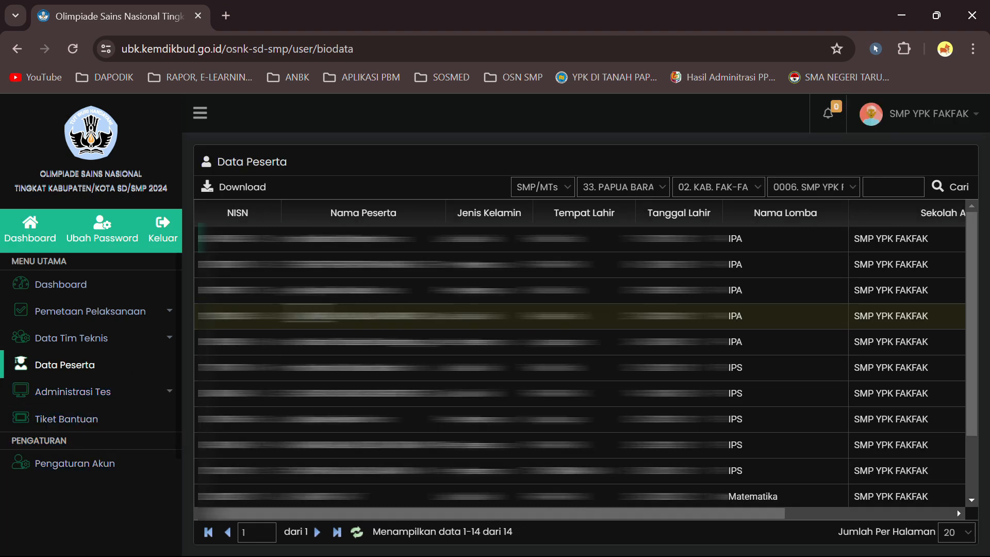
# - View the participant list in Penempatan Peserta, and check its completeness in Cek Kelengkapan Data
pyautogui.click(110, 398)
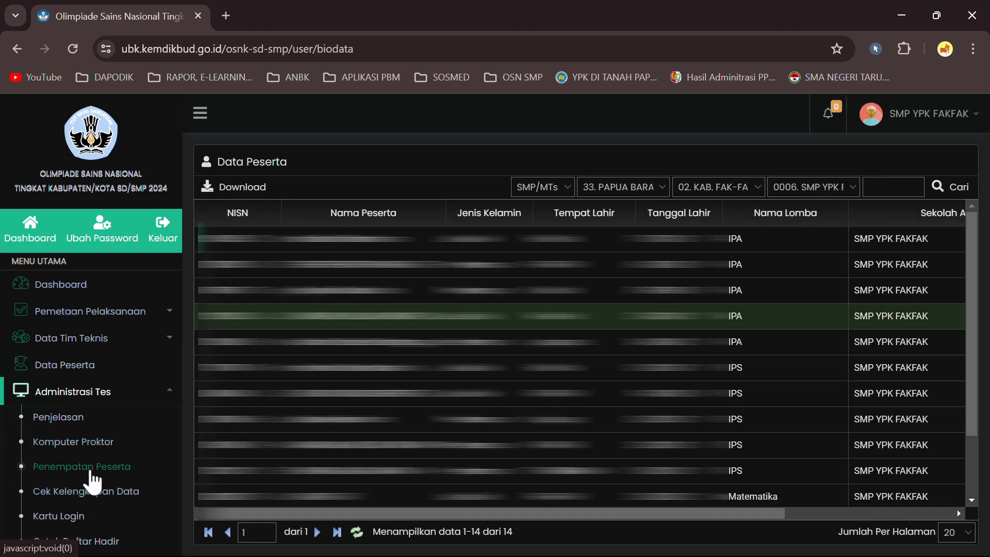
pyautogui.click(91, 469)
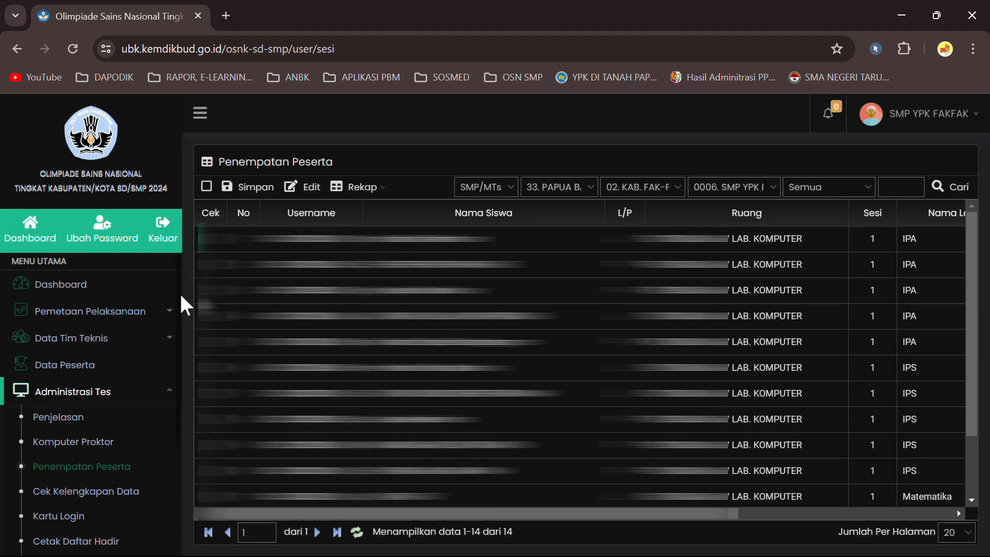
pyautogui.scroll(-3, 185, 335)
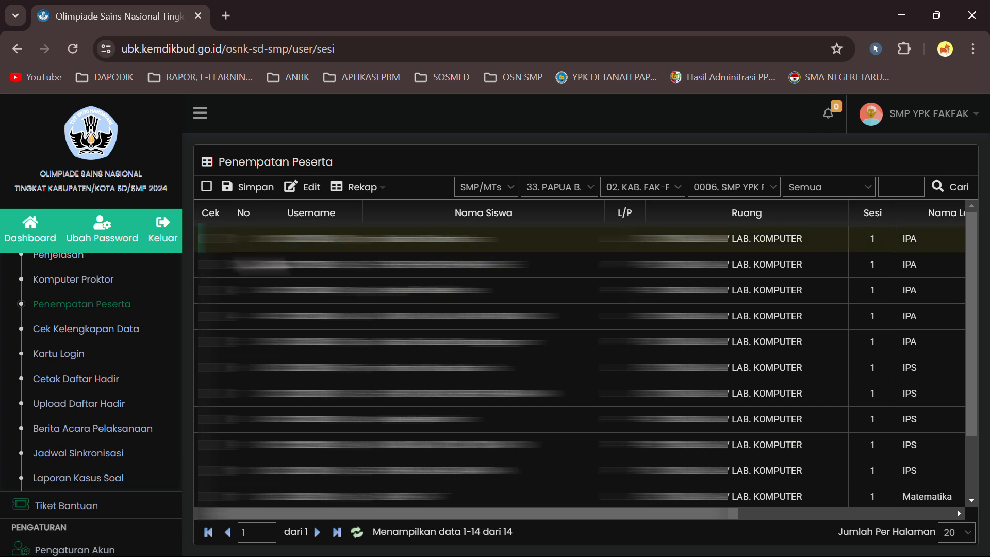
pyautogui.click(94, 332)
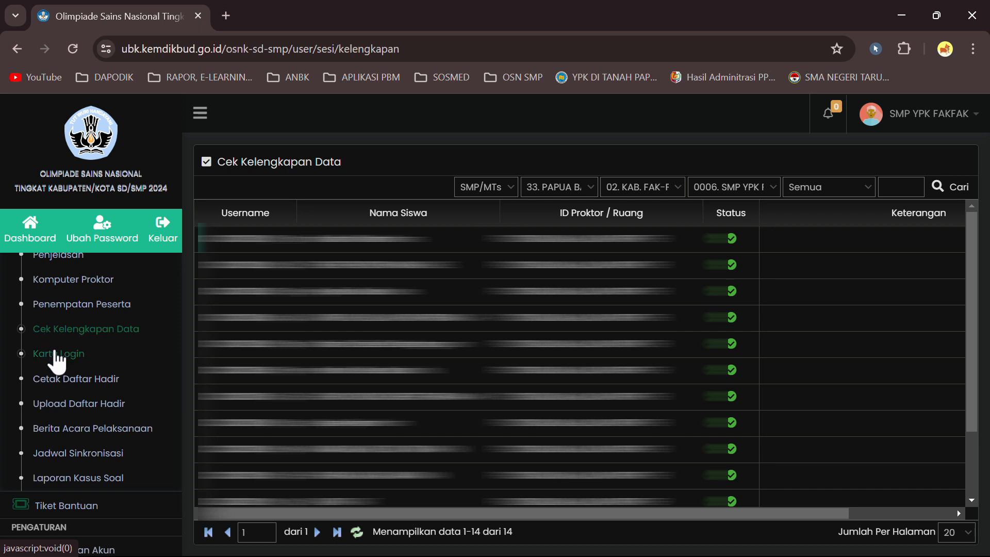
# - View the photo boxes on the Kartu Login cards and inspect the Upload Foto dialog, closing it without uploading
pyautogui.click(57, 356)
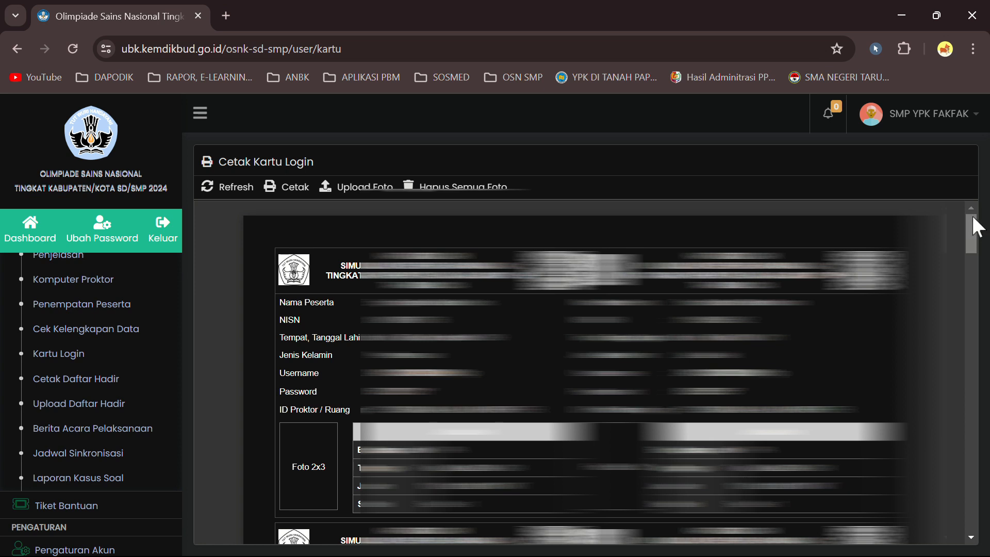
pyautogui.moveTo(971, 221); pyautogui.dragTo(957, 241)
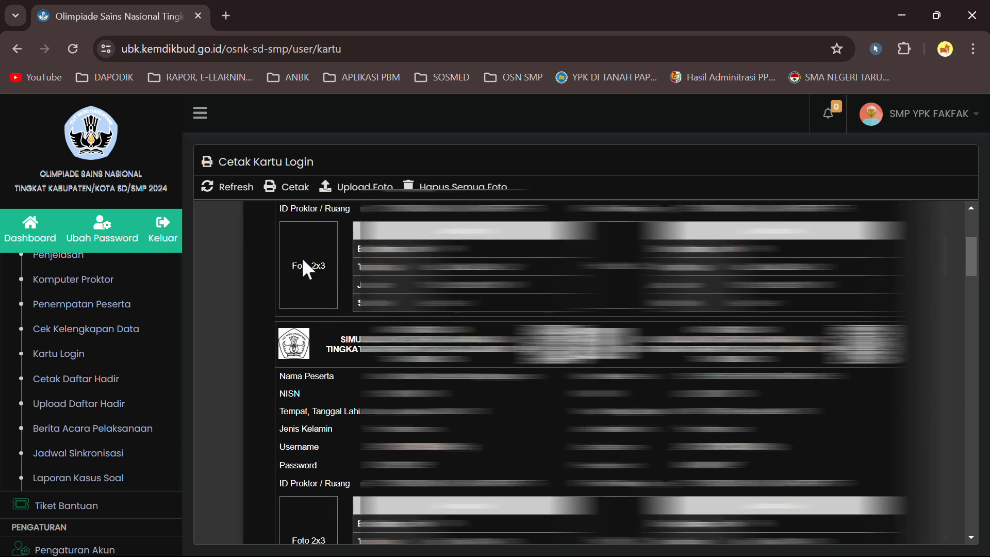
pyautogui.click(347, 193)
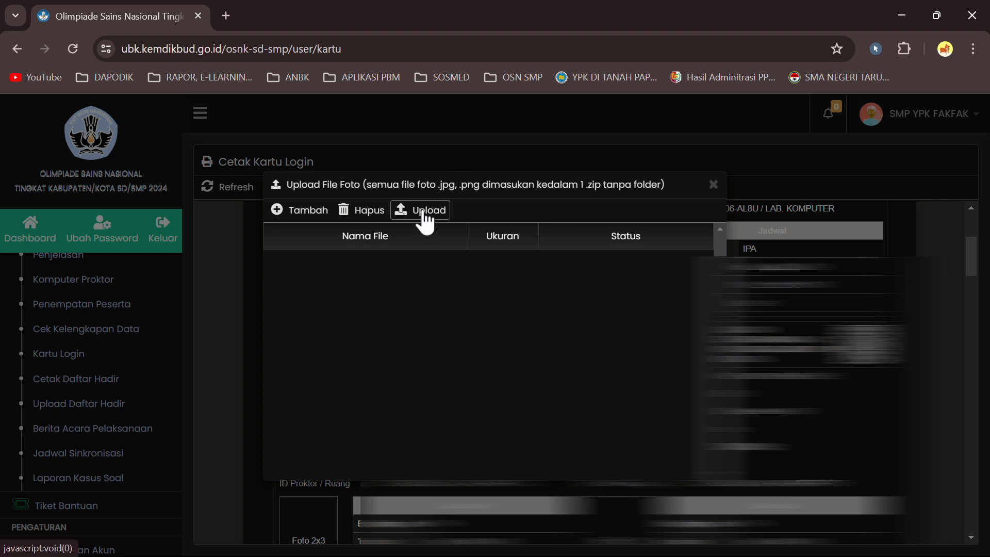
pyautogui.click(714, 185)
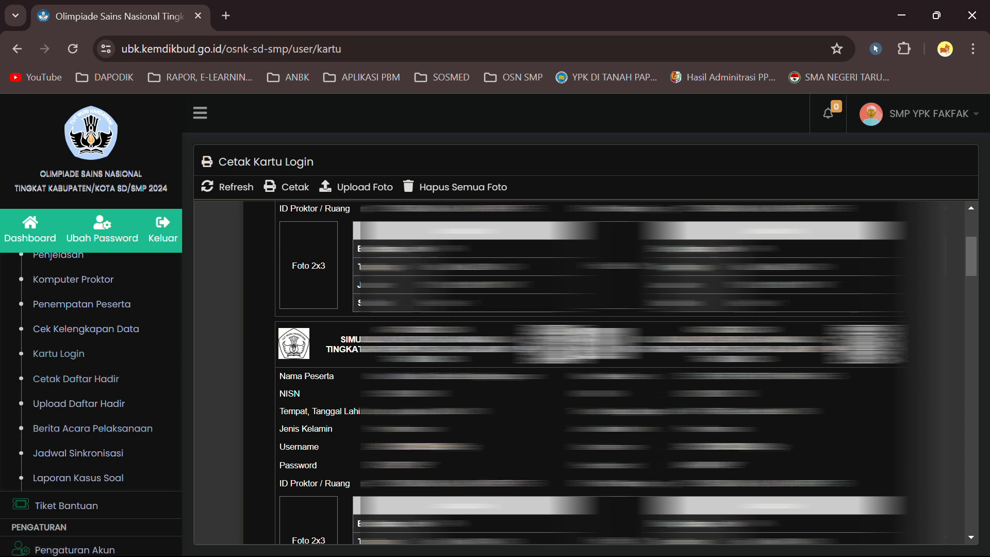
# - Switch to File Explorer, open the FOTO PESERTA OSNK folder, and arrange it side by side with the browser
pyautogui.press('super')
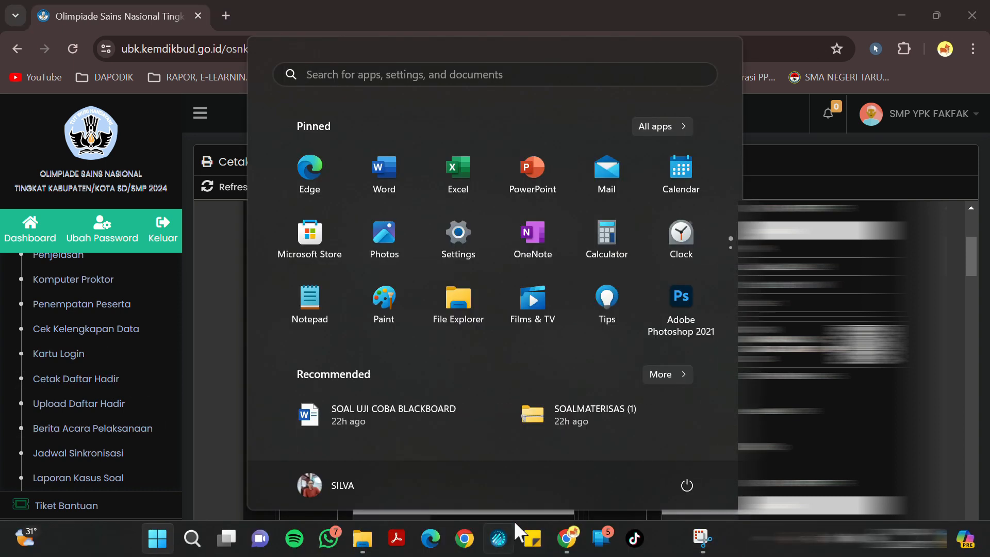
pyautogui.click(357, 545)
pyautogui.doubleClick(281, 158)
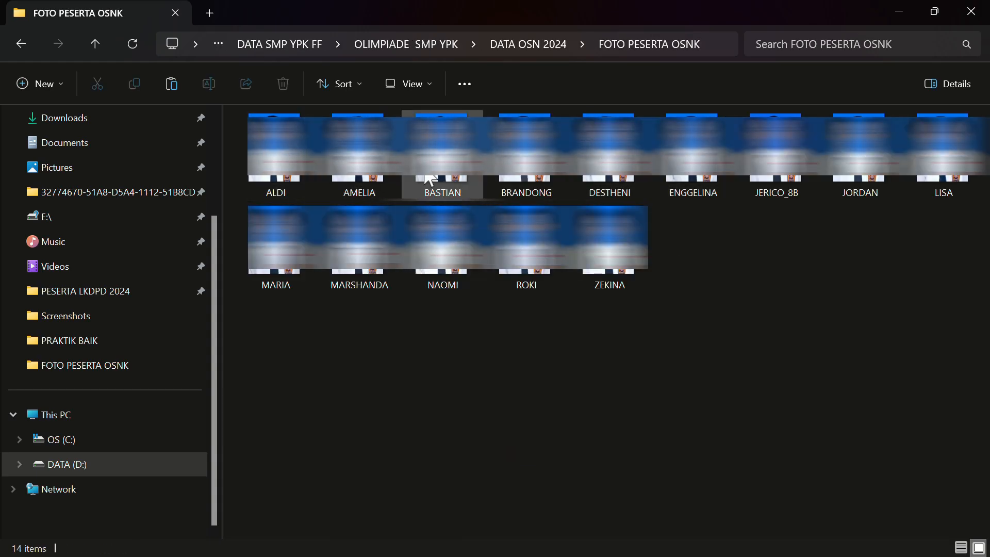
pyautogui.moveTo(930, 11)
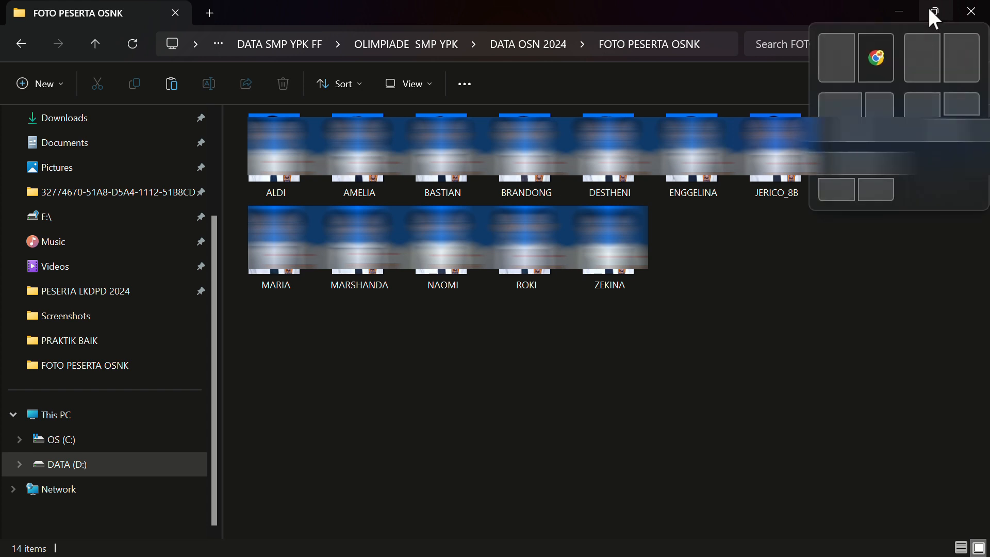
pyautogui.click(848, 113)
pyautogui.click(769, 289)
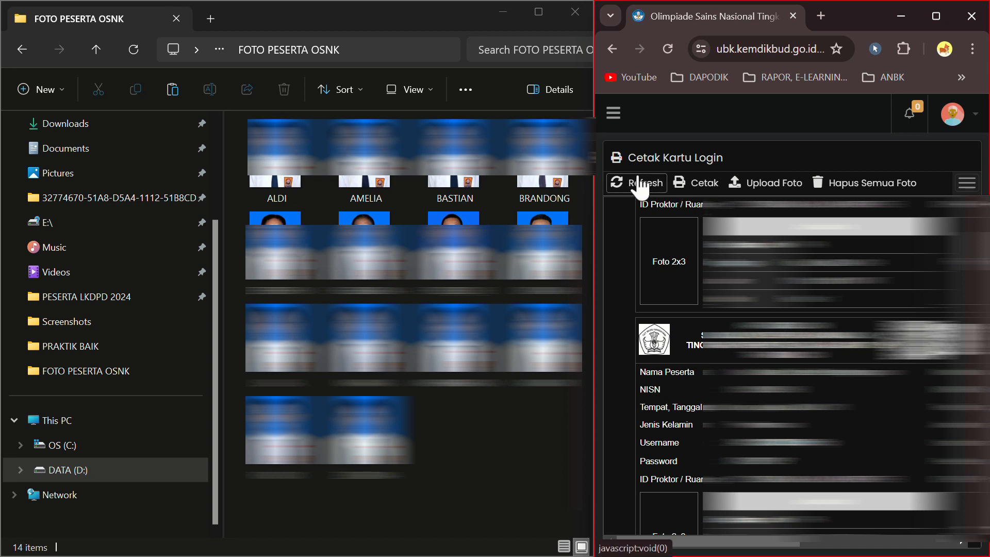
# - Open Penempatan Peserta in the browser, copy the username in row 1, and highlight that participant's name
pyautogui.click(615, 113)
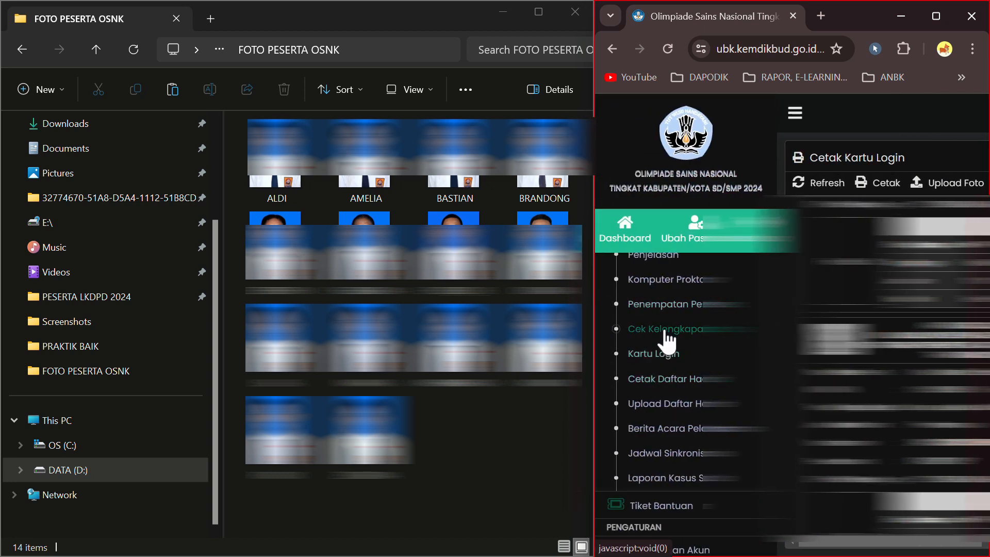
pyautogui.click(660, 308)
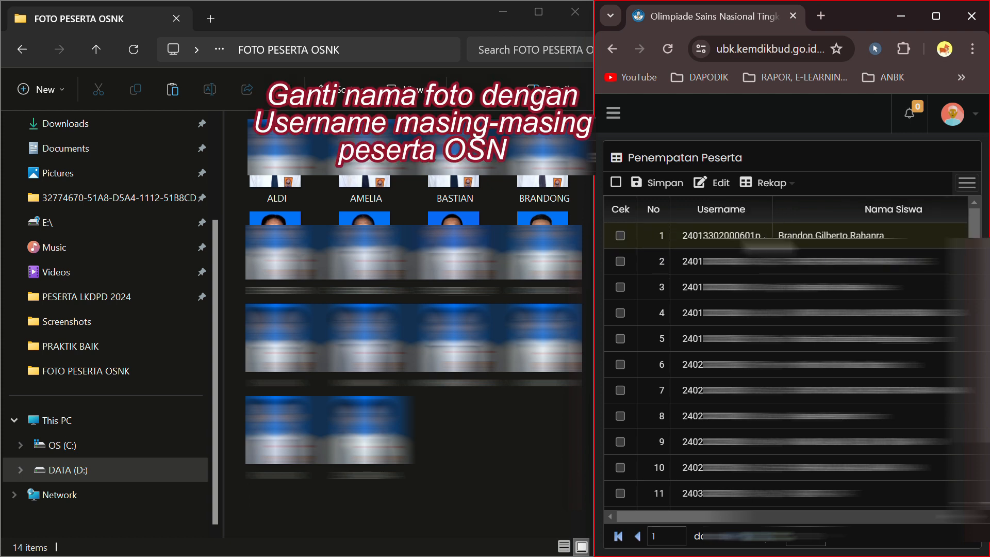
pyautogui.moveTo(761, 235); pyautogui.dragTo(681, 235)
pyautogui.hotkey('ctrl', 'c')
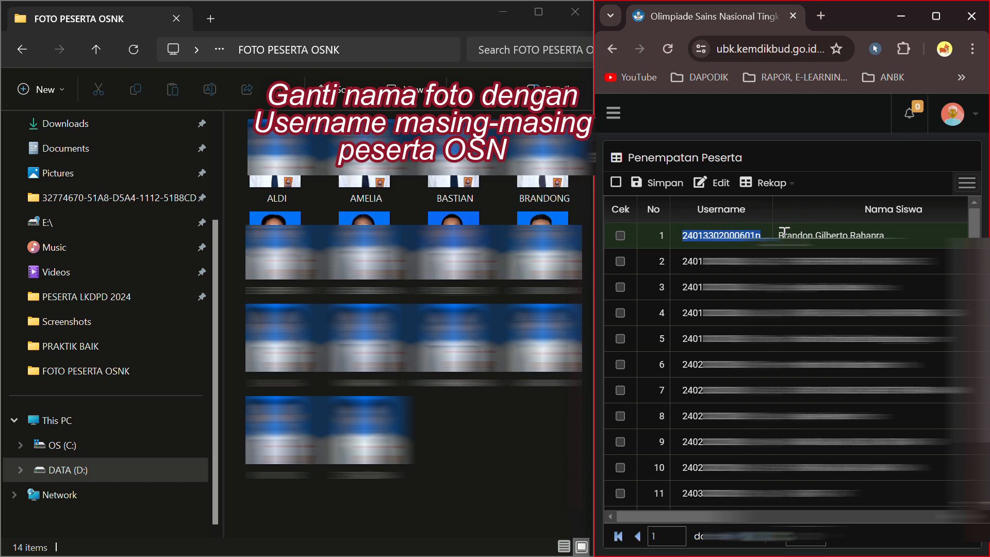
pyautogui.moveTo(780, 235); pyautogui.dragTo(885, 235)
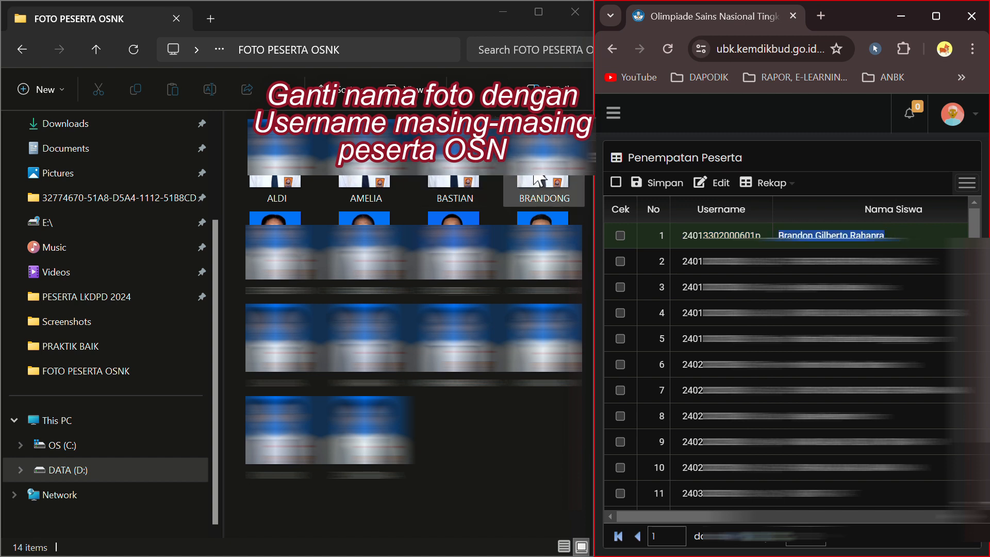
# - Rename the matching photo of participant 1, the fourth in the folder, to the copied username
pyautogui.click(538, 180)
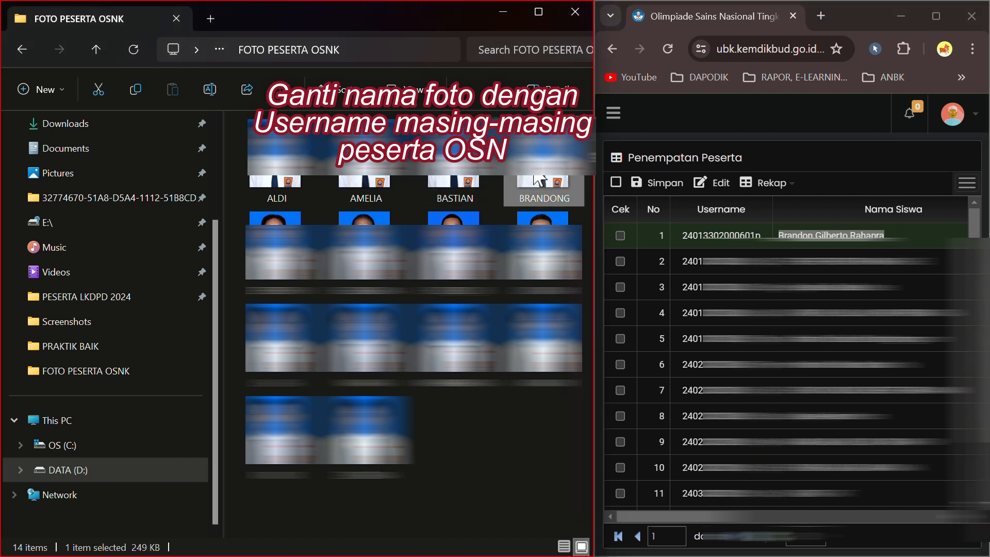
pyautogui.rightClick(547, 198)
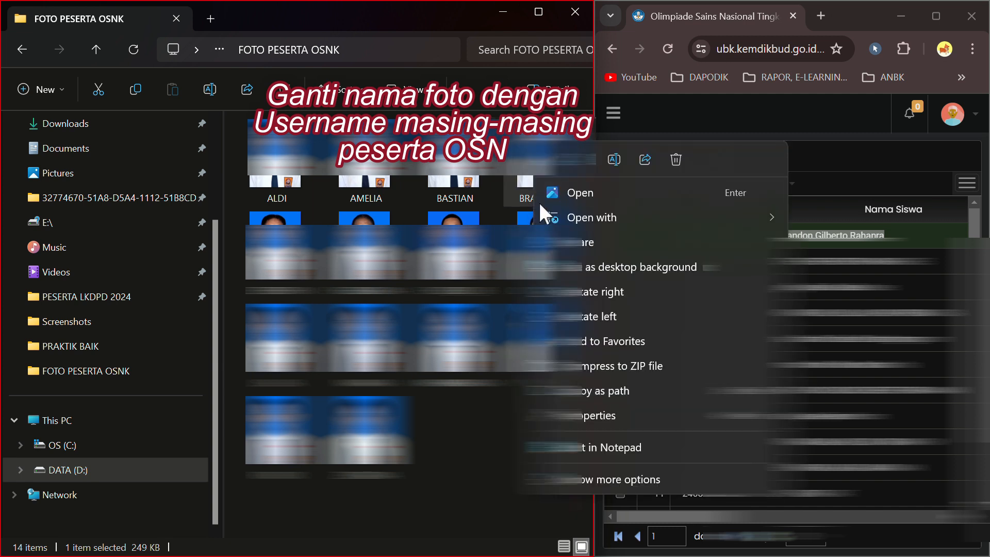
pyautogui.click(613, 159)
pyautogui.press('BackSpace')
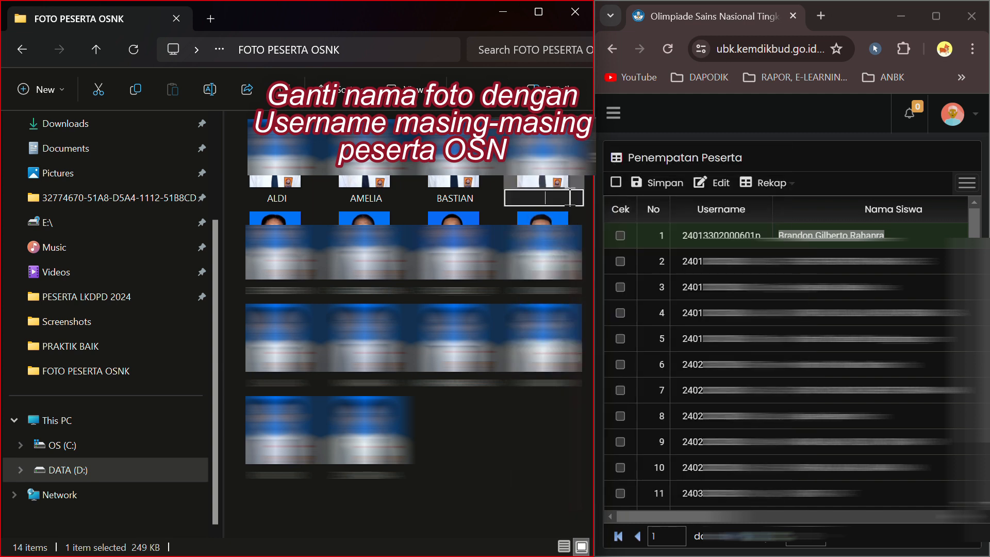
pyautogui.hotkey('ctrl', 'v')
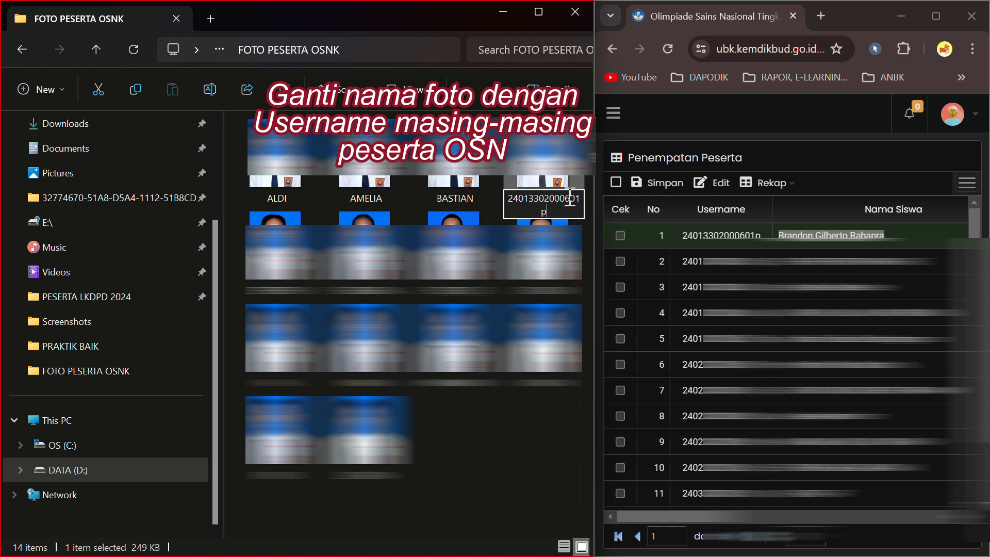
pyautogui.press('Return')
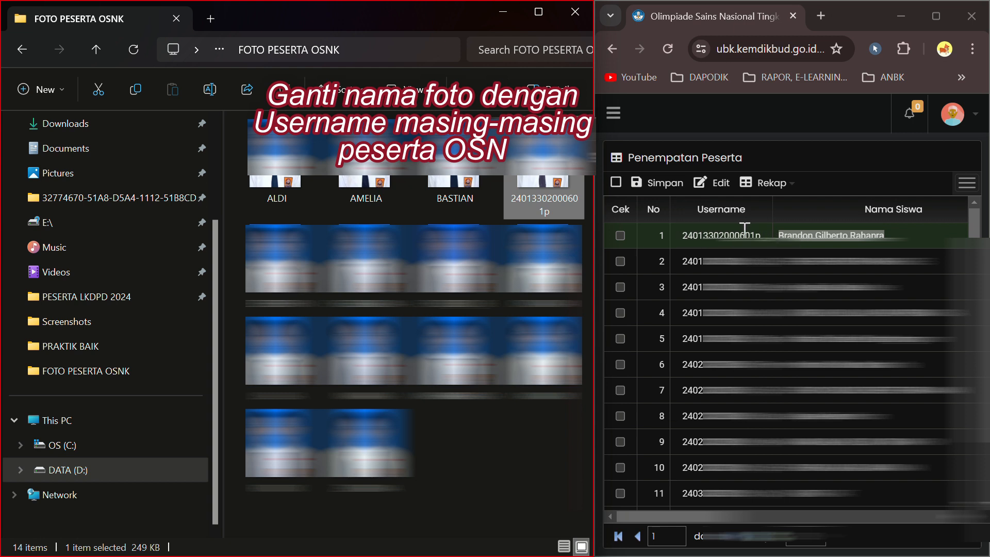
# - Try renaming participant 1's photo again with a period after the username
pyautogui.rightClick(542, 175)
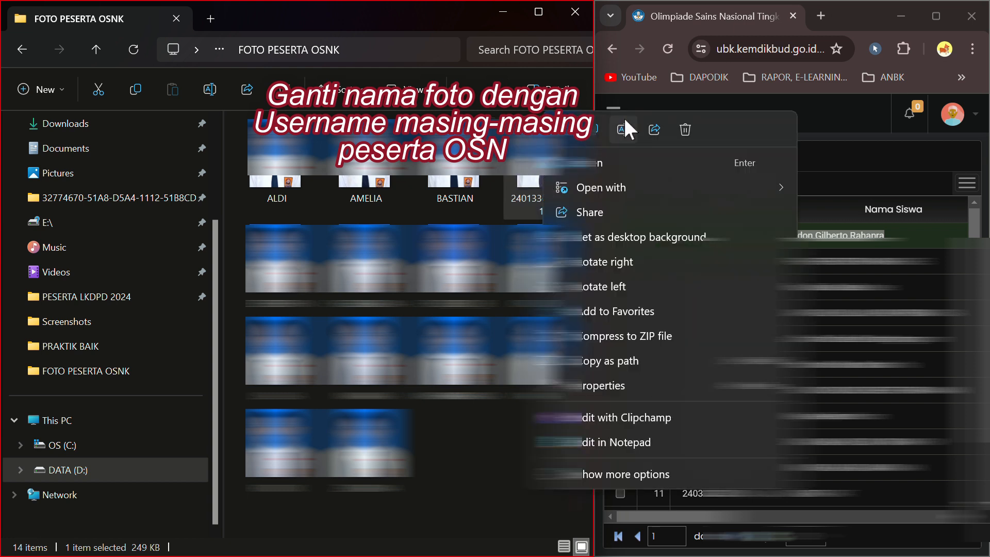
pyautogui.click(623, 129)
pyautogui.hotkey('ctrl', 'v')
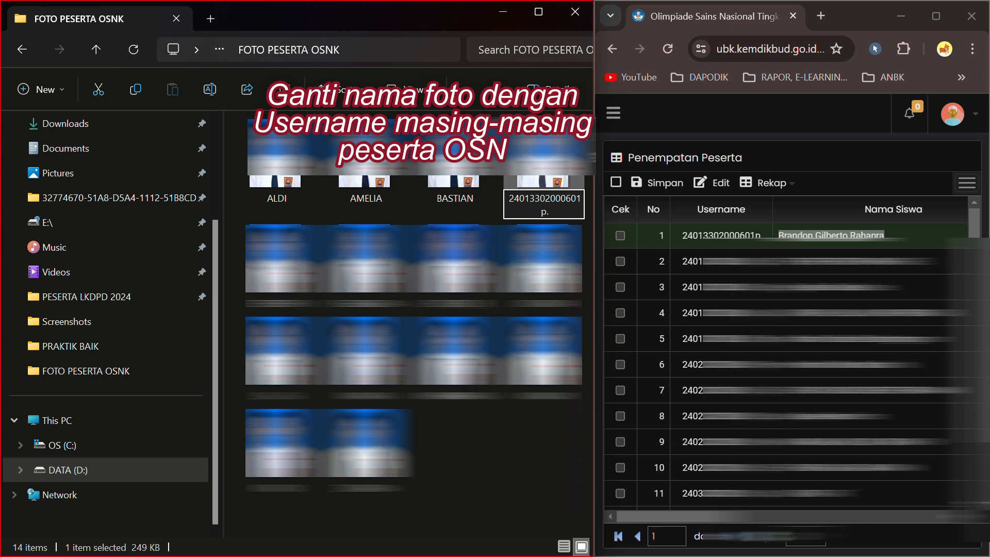
pyautogui.press('Return')
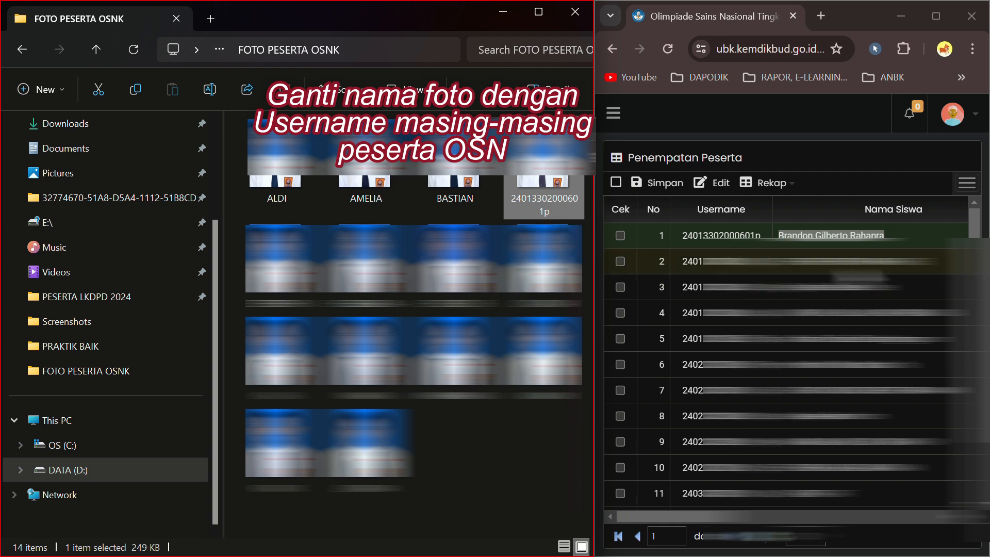
# - Rename the fifth photo in the folder to the username of participant 2 from the Penempatan Peserta list
pyautogui.moveTo(766, 265); pyautogui.dragTo(681, 264)
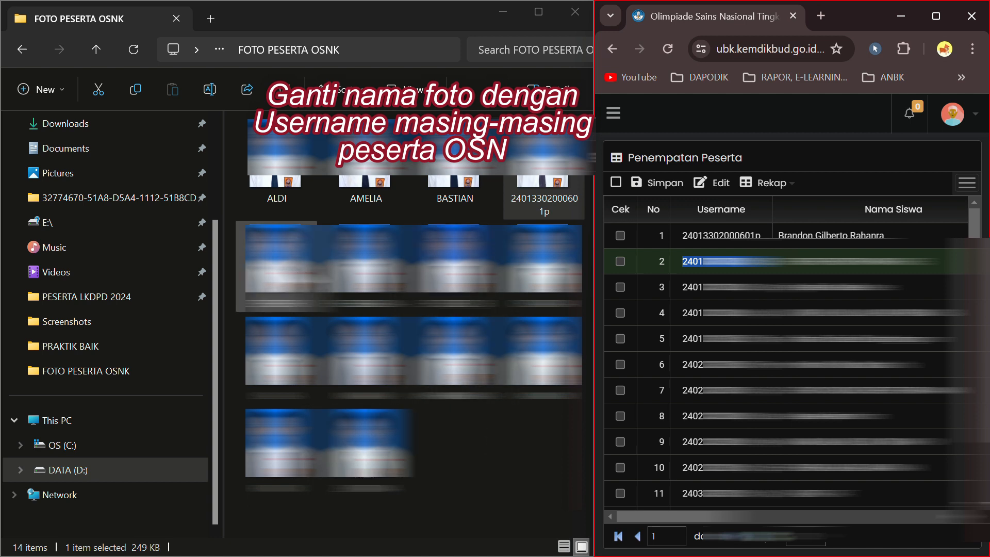
pyautogui.rightClick(294, 263)
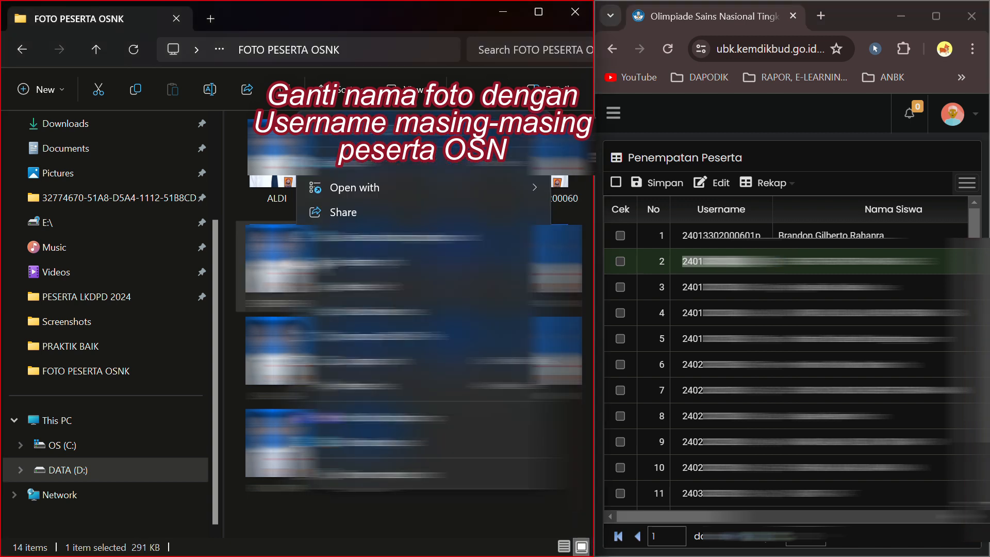
pyautogui.click(385, 135)
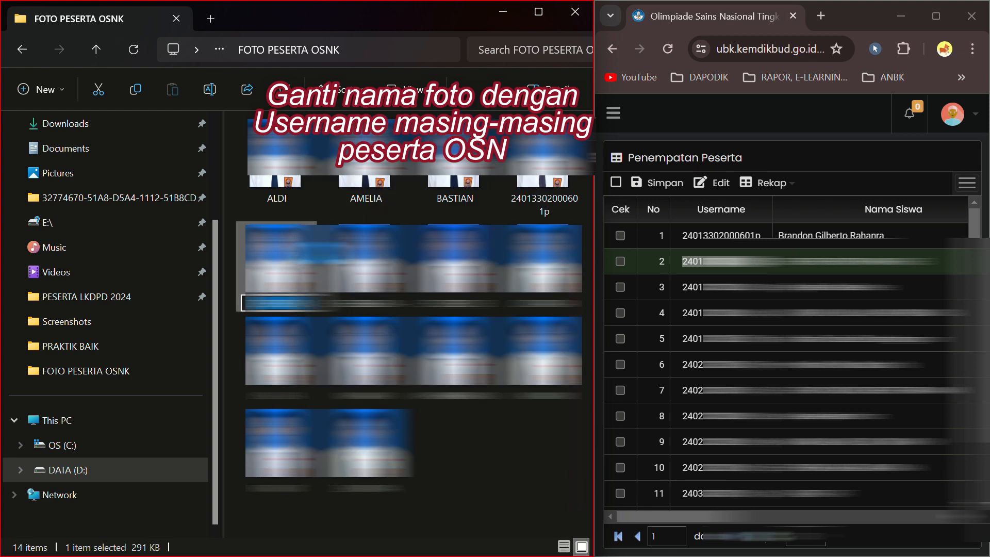
pyautogui.hotkey('ctrl', 'v')
pyautogui.press('Return')
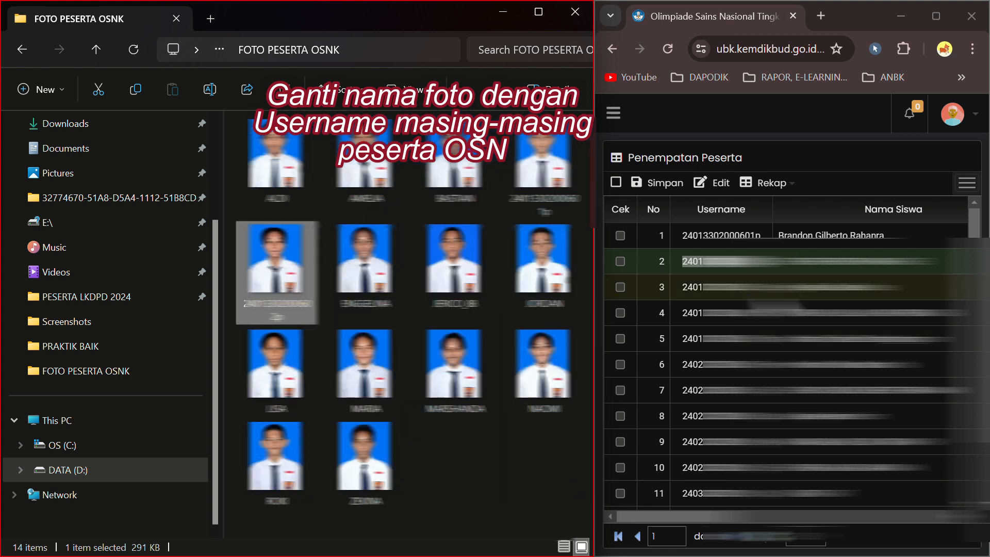
# - Rename the sixth photo in the folder to the username of participant 3 from the list
pyautogui.doubleClick(686, 289)
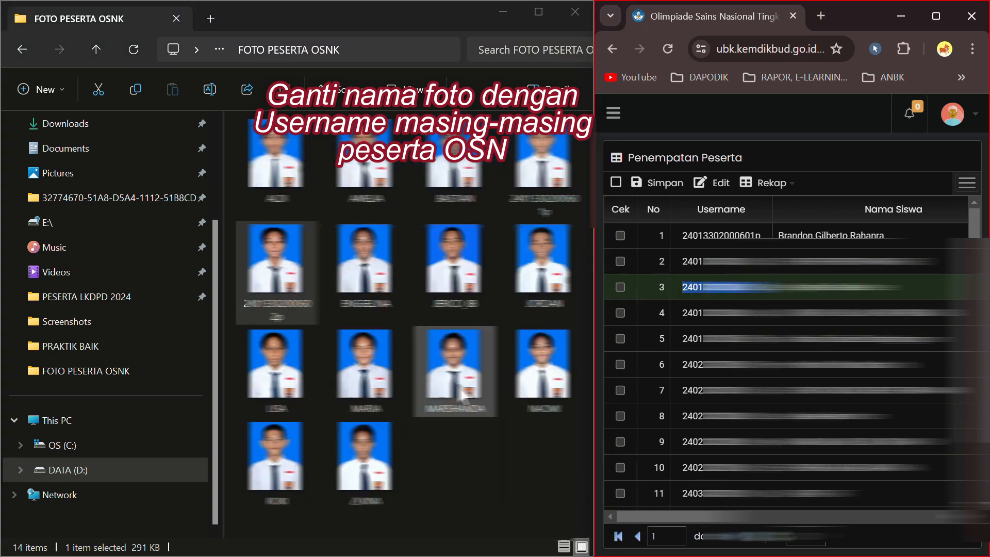
pyautogui.rightClick(368, 263)
pyautogui.click(457, 135)
pyautogui.hotkey('ctrl', 'v')
pyautogui.press('Return')
# - Rename the eighth photo in the folder to the username of participant 4 from the list
pyautogui.moveTo(768, 314); pyautogui.dragTo(681, 312)
pyautogui.rightClick(548, 266)
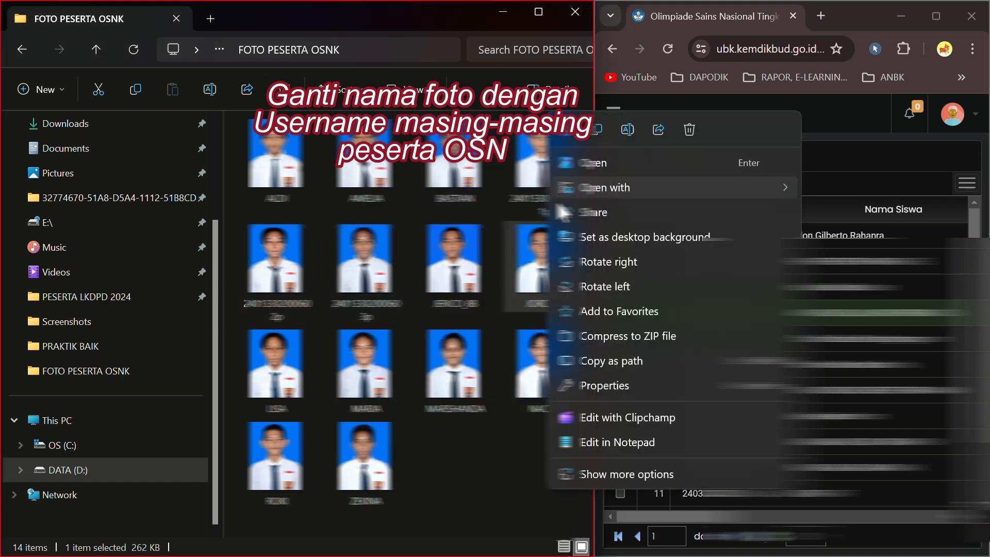
pyautogui.click(632, 131)
pyautogui.hotkey('ctrl', 'v')
# - Rename the tenth photo in the folder to the username of participant 5 from the list
pyautogui.moveTo(767, 340); pyautogui.dragTo(681, 338)
pyautogui.hotkey('ctrl', 'c')
pyautogui.rightClick(383, 367)
pyautogui.click(470, 130)
pyautogui.hotkey('ctrl', 'v')
pyautogui.press('Return')
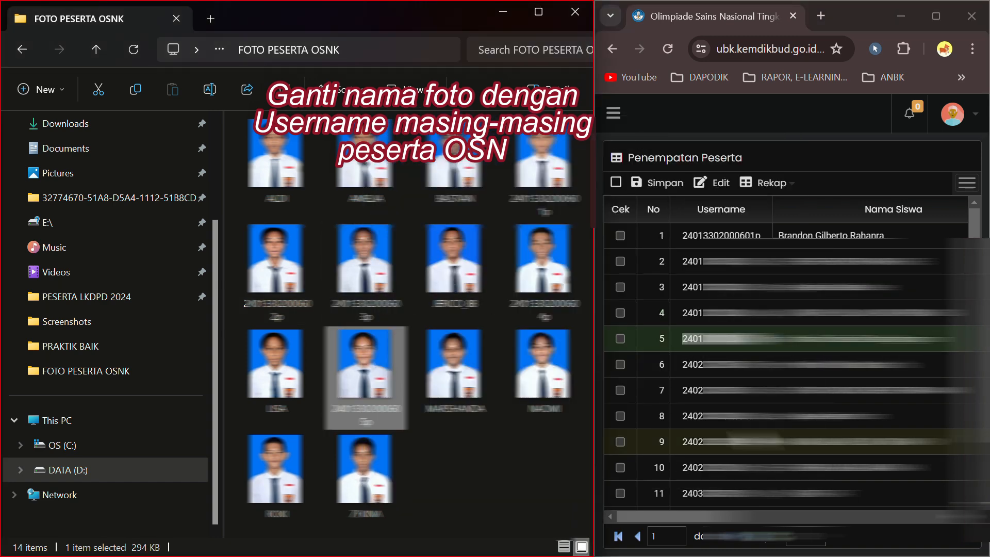
# - Rename the third photo in the folder to the username of participant 6 from the Penempatan Peserta list
pyautogui.moveTo(768, 365); pyautogui.dragTo(685, 366)
pyautogui.hotkey('ctrl', 'c')
pyautogui.rightClick(456, 164)
pyautogui.click(543, 132)
pyautogui.hotkey('ctrl', 'v')
pyautogui.press('Return')
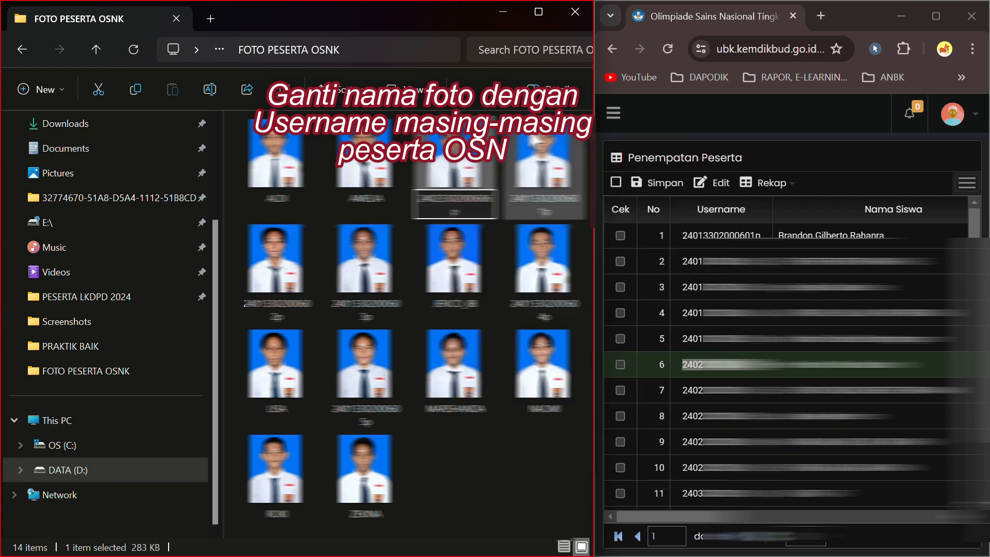
# - Rename the seventh photo in the folder to the username of participant 7 from the list
pyautogui.moveTo(768, 391); pyautogui.dragTo(679, 391)
pyautogui.rightClick(474, 269)
pyautogui.click(561, 132)
pyautogui.hotkey('ctrl', 'v')
pyautogui.press('Return')
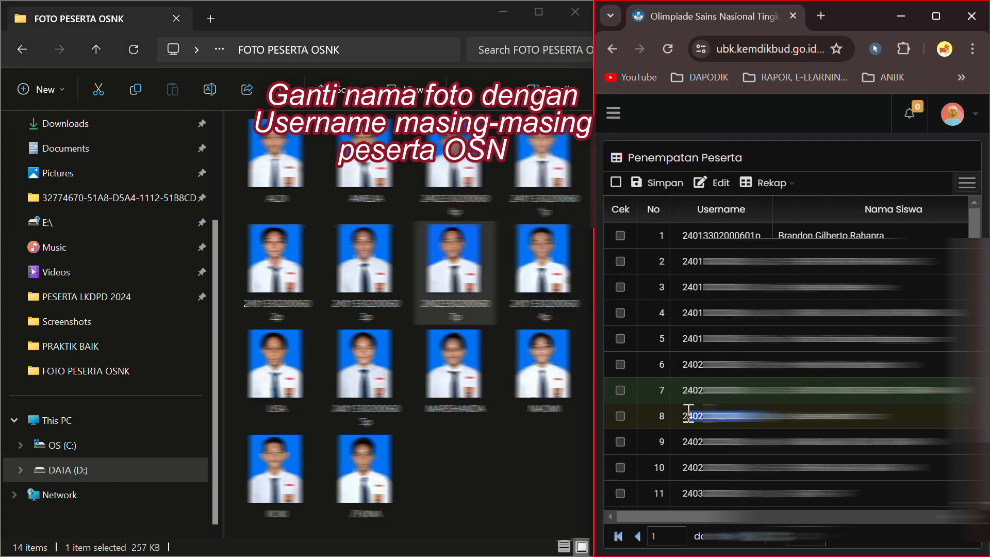
# - Rename the ninth photo in the folder to the username of participant 8 from the list
pyautogui.moveTo(768, 416); pyautogui.dragTo(682, 416)
pyautogui.hotkey('ctrl', 'c')
pyautogui.rightClick(279, 364)
pyautogui.click(356, 158)
pyautogui.hotkey('ctrl', 'v')
pyautogui.press('Return')
# - Rename the eleventh photo in the folder to the username of participant 9 from the list
pyautogui.moveTo(768, 442); pyautogui.dragTo(681, 442)
pyautogui.hotkey('ctrl', 'c')
pyautogui.rightClick(455, 363)
pyautogui.click(546, 135)
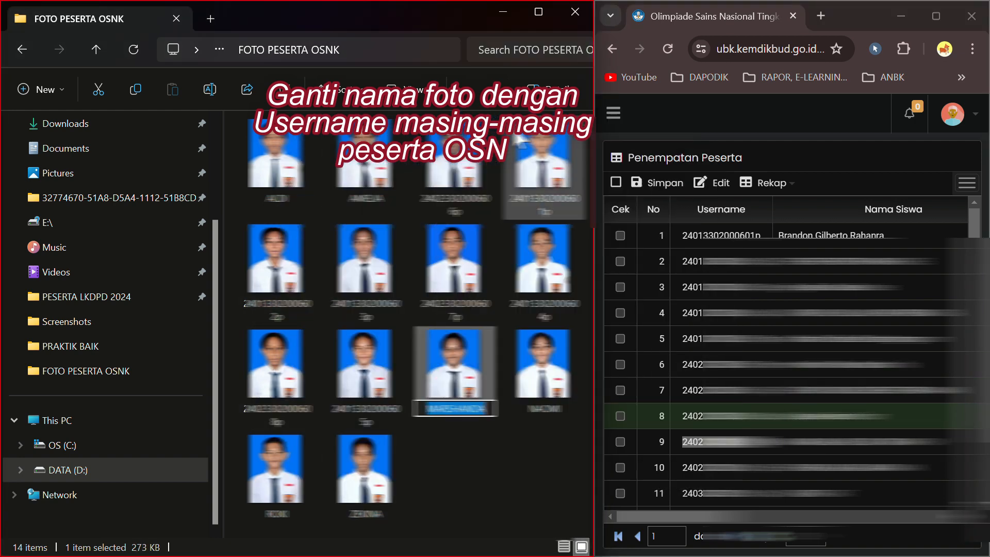
pyautogui.hotkey('ctrl', 'v')
pyautogui.press('Return')
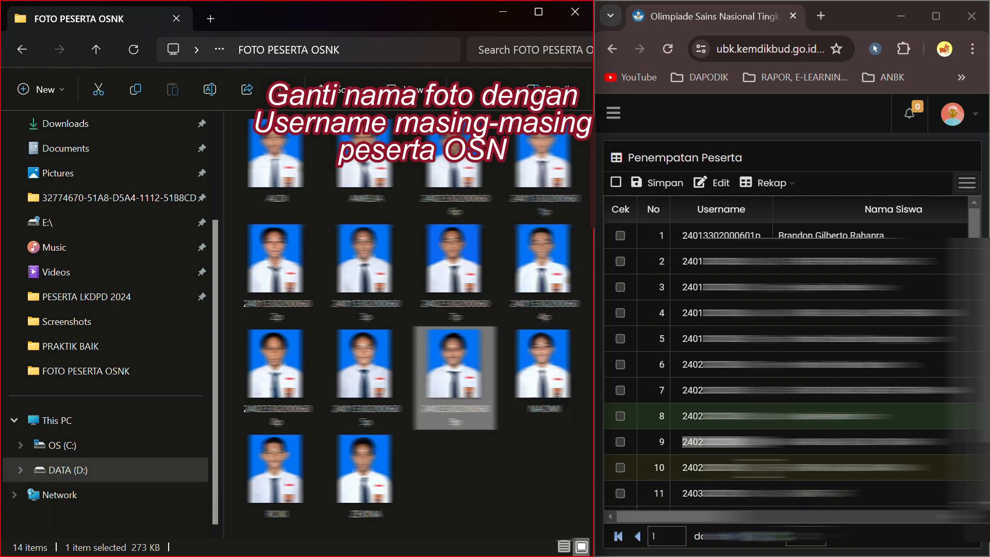
# - Rename the last photo to the username of participant 10 and the first photo to the username of participant 11
pyautogui.moveTo(767, 468); pyautogui.dragTo(682, 468)
pyautogui.hotkey('ctrl', 'c')
pyautogui.scroll(-2, 722, 468)
pyautogui.press('F2')
pyautogui.hotkey('ctrl', 'v')
pyautogui.press('Return')
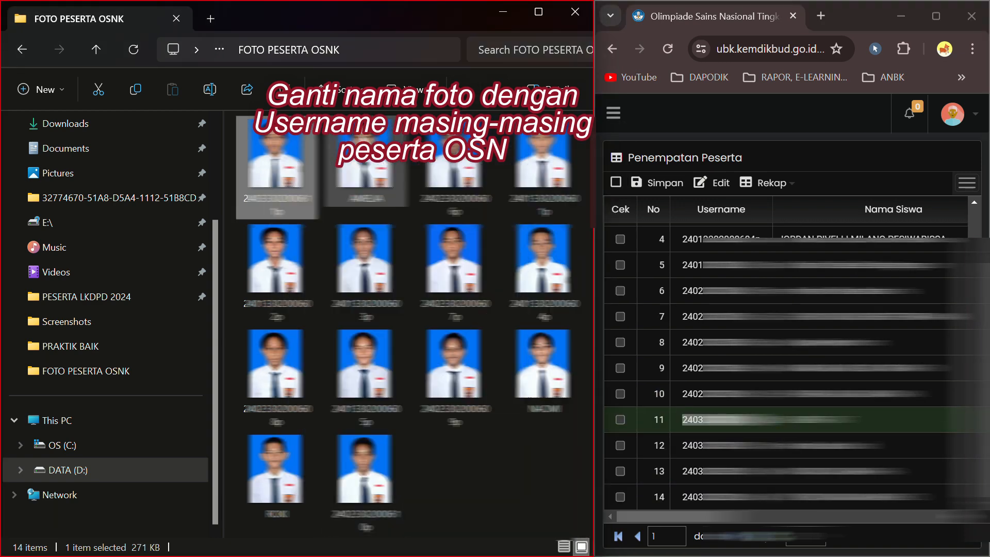
# - Rename the second photo in the folder to the username of participant 12 from the list
pyautogui.moveTo(768, 445); pyautogui.dragTo(681, 445)
pyautogui.hotkey('ctrl', 'c')
pyautogui.click(365, 155)
pyautogui.press('F2')
pyautogui.hotkey('ctrl', 'v')
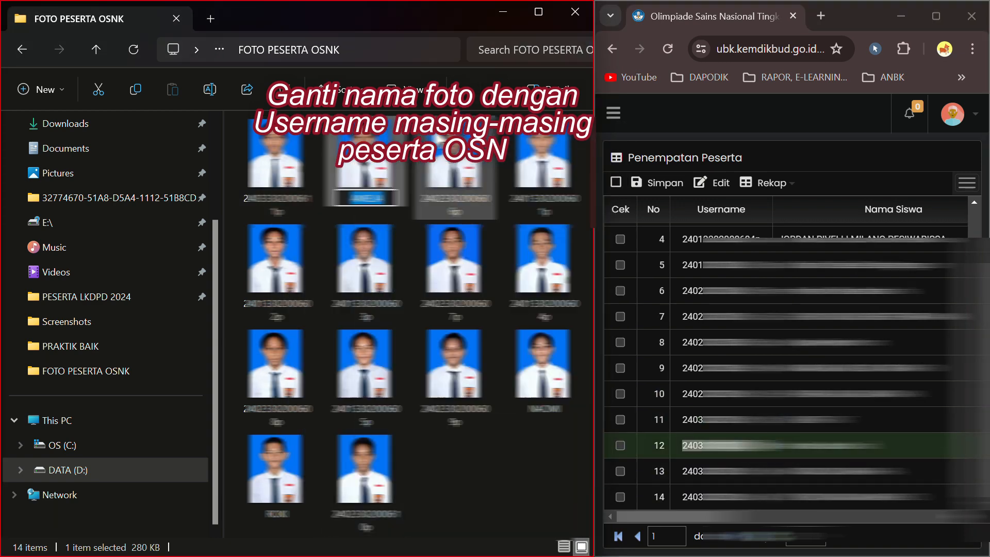
pyautogui.press('Return')
# - Rename the twelfth photo in the folder to the username of participant 13 from the list
pyautogui.moveTo(768, 471); pyautogui.dragTo(682, 471)
pyautogui.click(526, 399)
pyautogui.press('F2')
pyautogui.hotkey('ctrl', 'v')
pyautogui.press('Return')
# - Rename the thirteenth photo in the folder to the username of participant 14 from the list
pyautogui.moveTo(767, 497); pyautogui.dragTo(682, 497)
pyautogui.hotkey('ctrl', 'c')
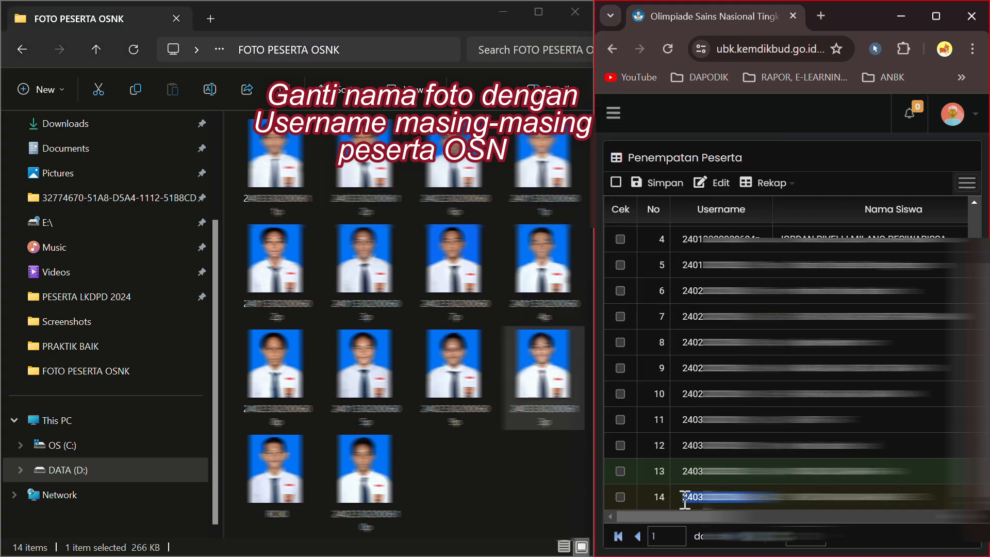
pyautogui.rightClick(258, 477)
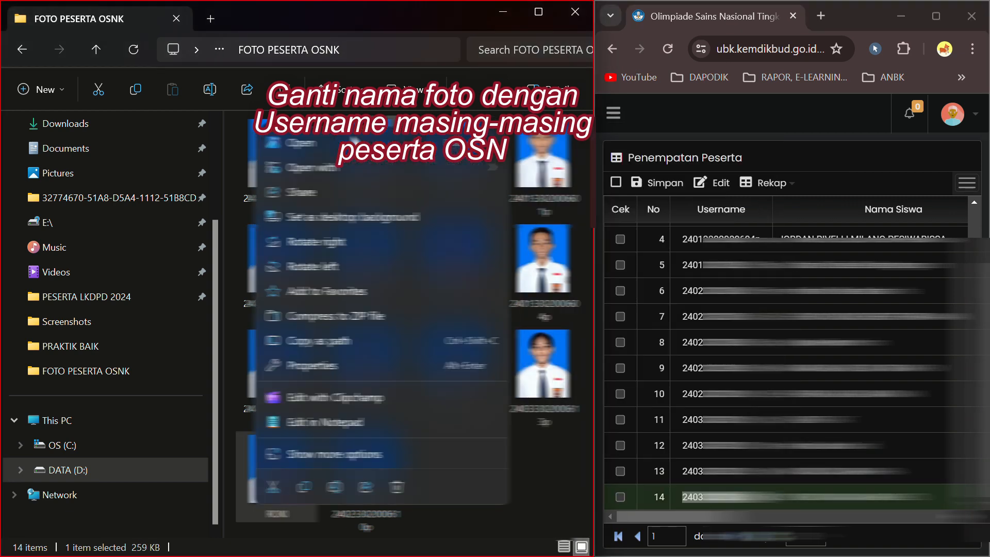
pyautogui.click(335, 490)
pyautogui.hotkey('ctrl', 'v')
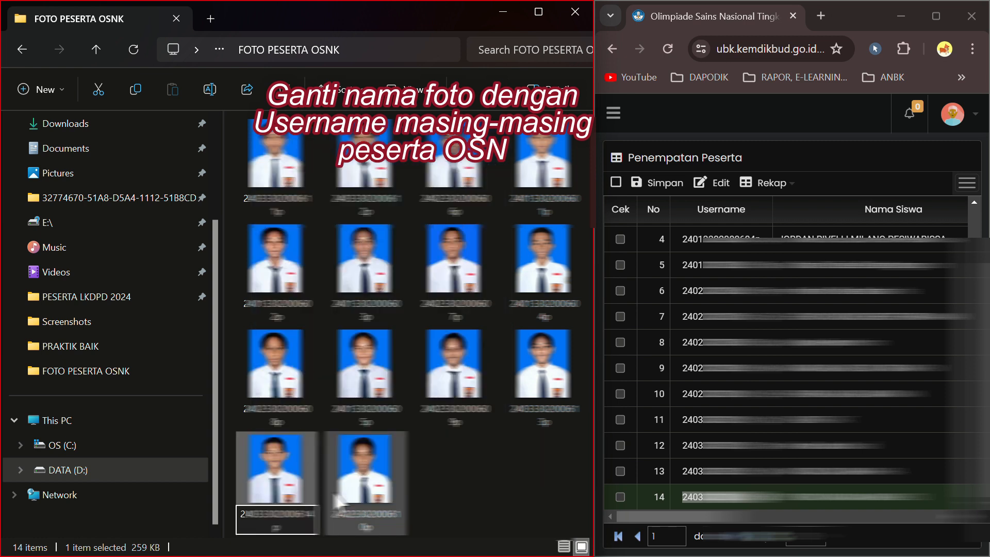
pyautogui.press('Return')
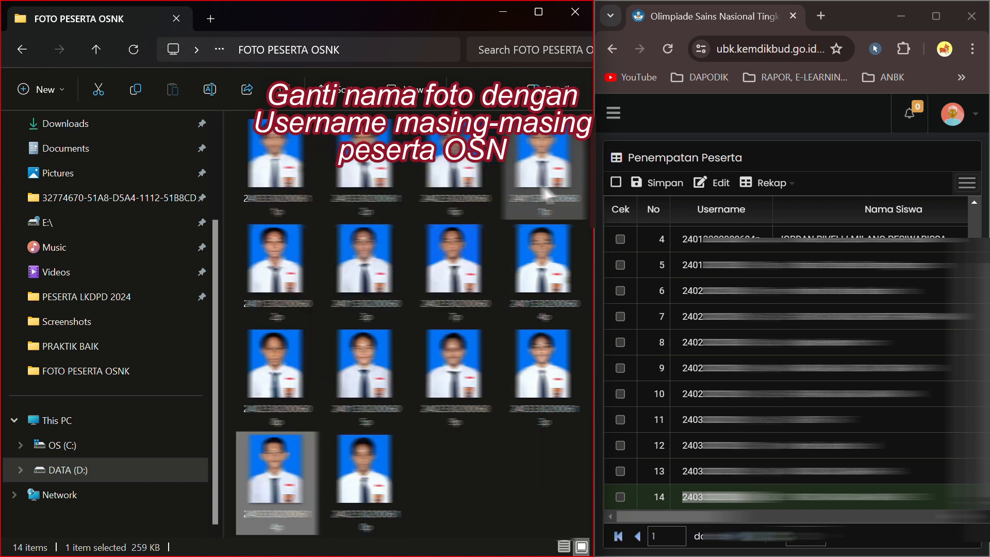
# - Minimize the browser, maximize the photo folder window, and compress all the participant photos into one ZIP file with its default name
pyautogui.click(901, 16)
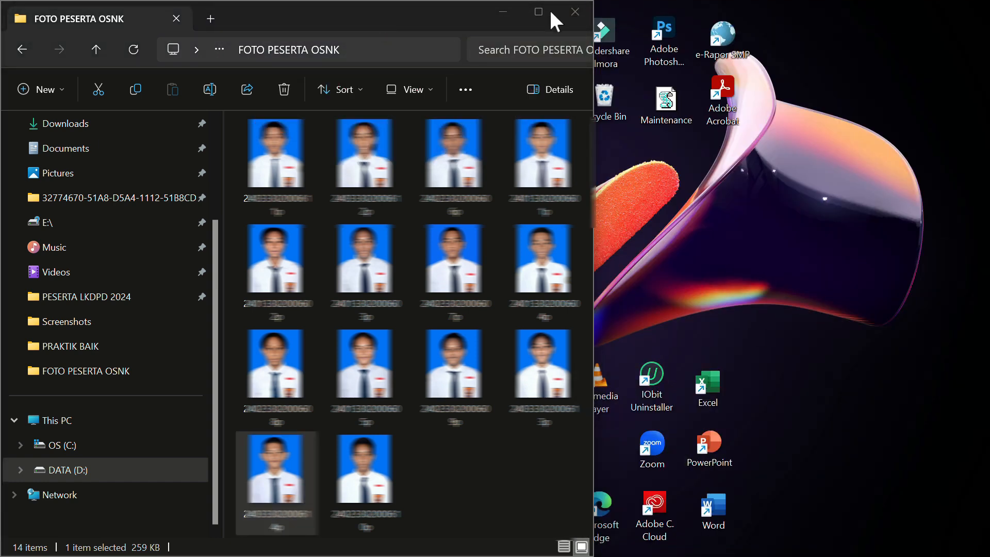
pyautogui.click(333, 12)
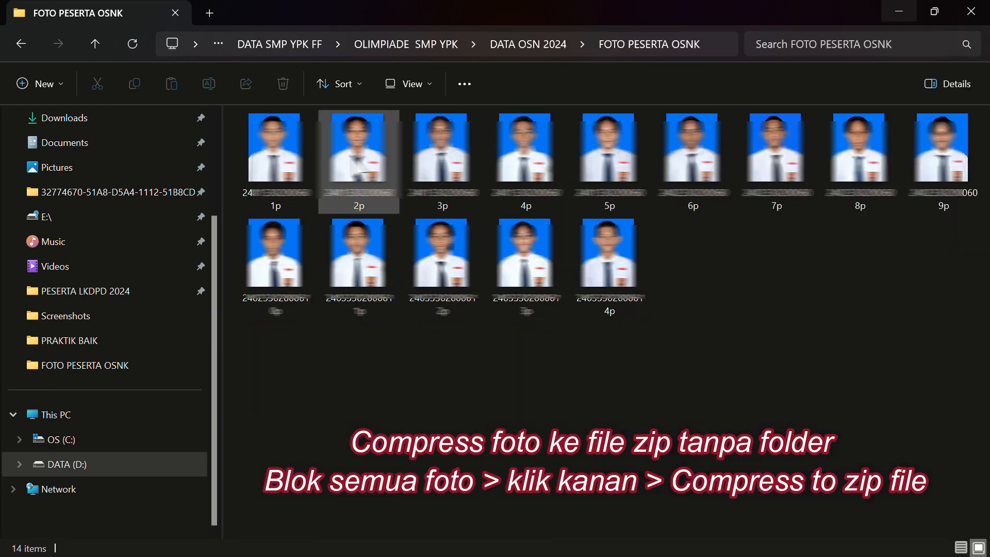
pyautogui.click(297, 150)
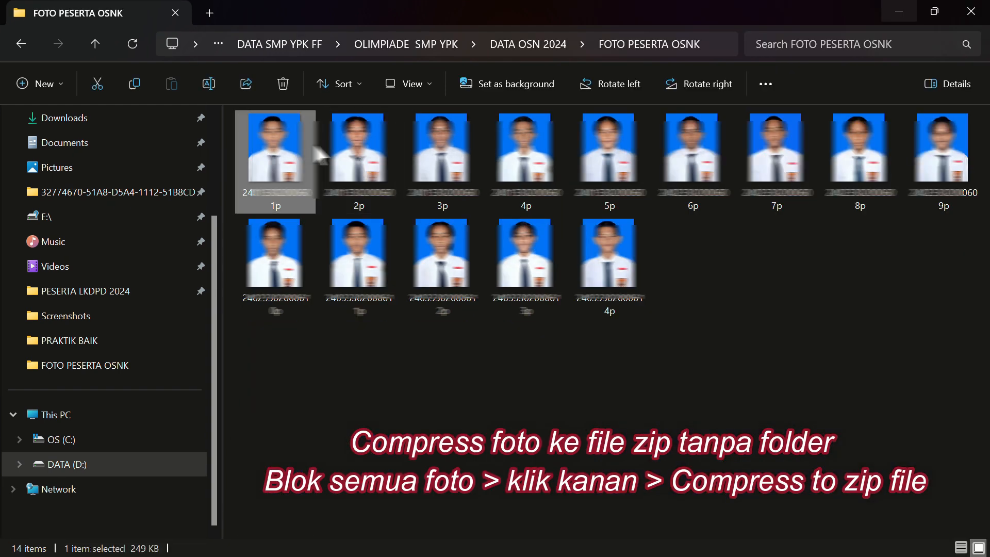
pyautogui.hotkey('ctrl', 'a')
pyautogui.rightClick(619, 260)
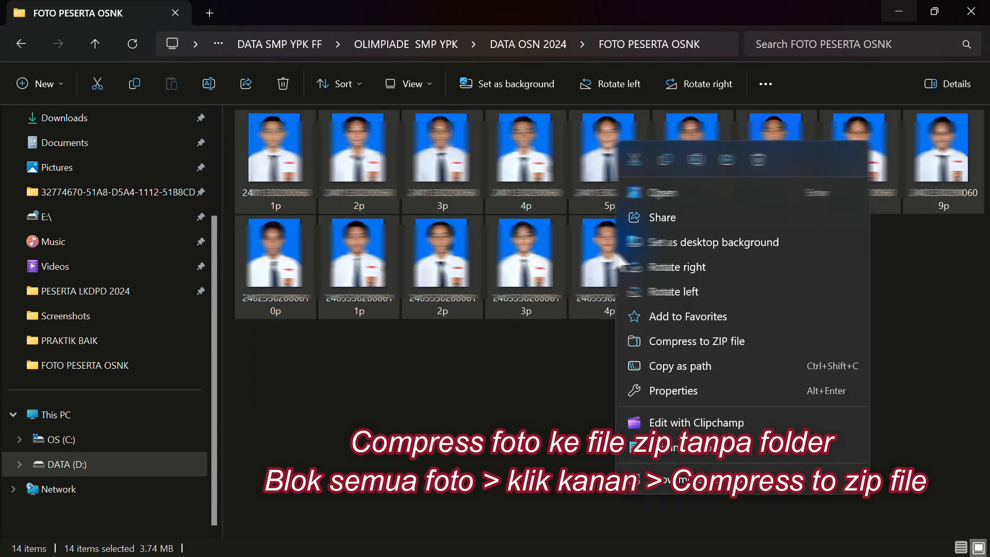
pyautogui.click(700, 347)
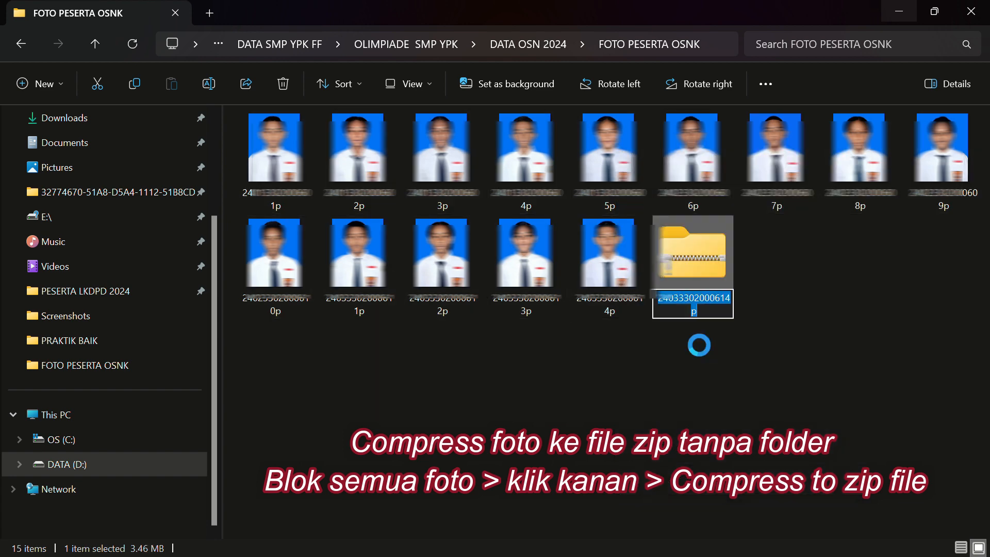
pyautogui.press('Return')
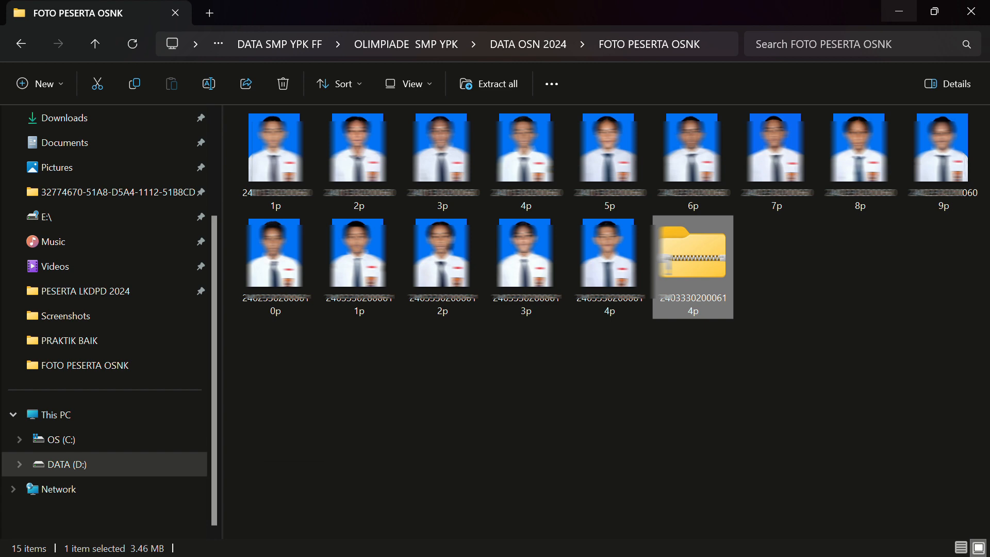
# - Switch to Chrome and upload the photo ZIP file from the FOTO PESERTA OSNK folder to the login cards
pyautogui.press('super')
pyautogui.click(562, 539)
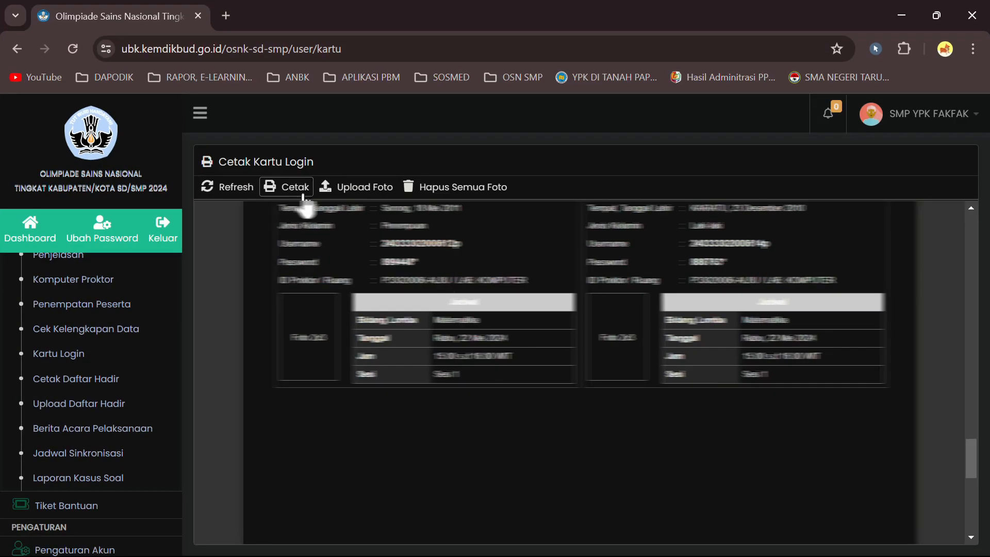
pyautogui.click(371, 191)
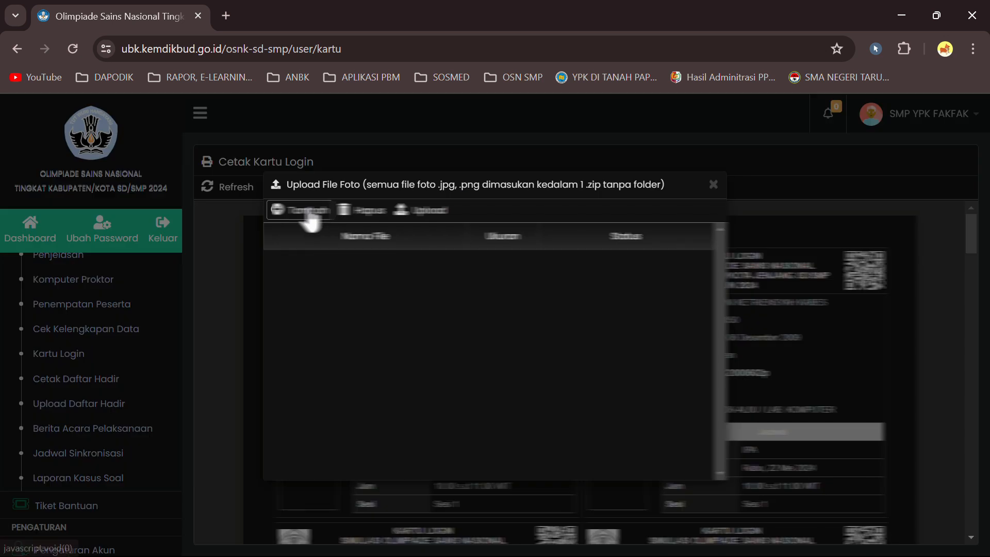
pyautogui.click(308, 211)
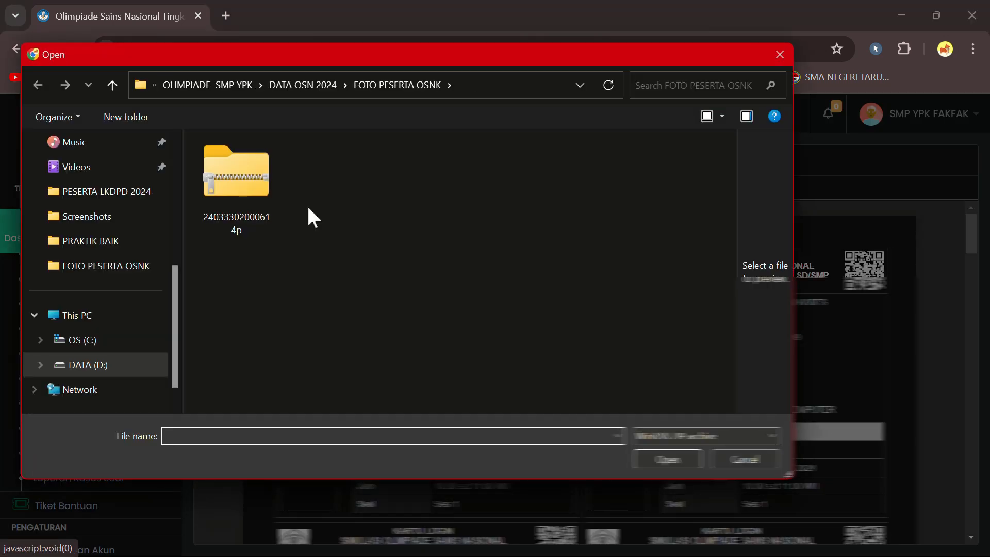
pyautogui.click(258, 188)
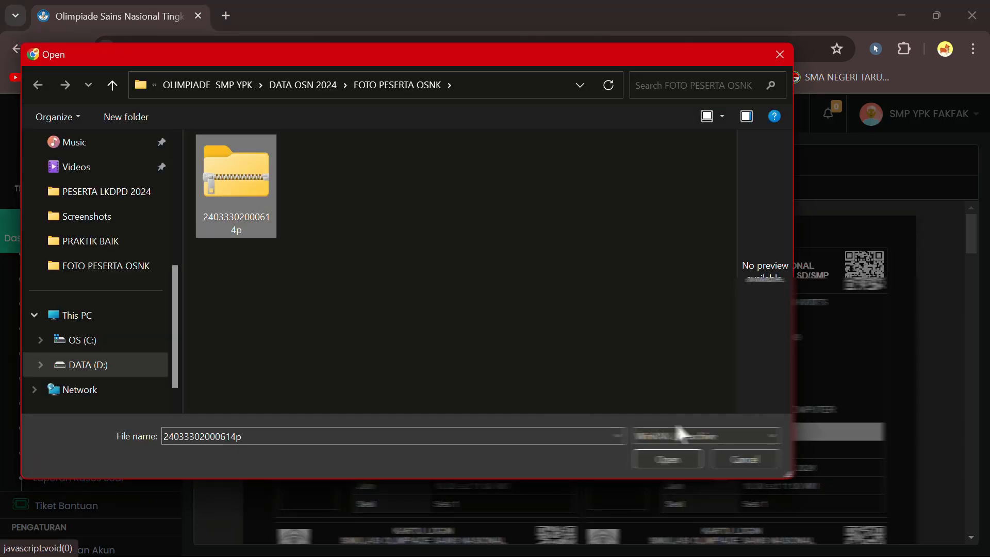
pyautogui.click(668, 459)
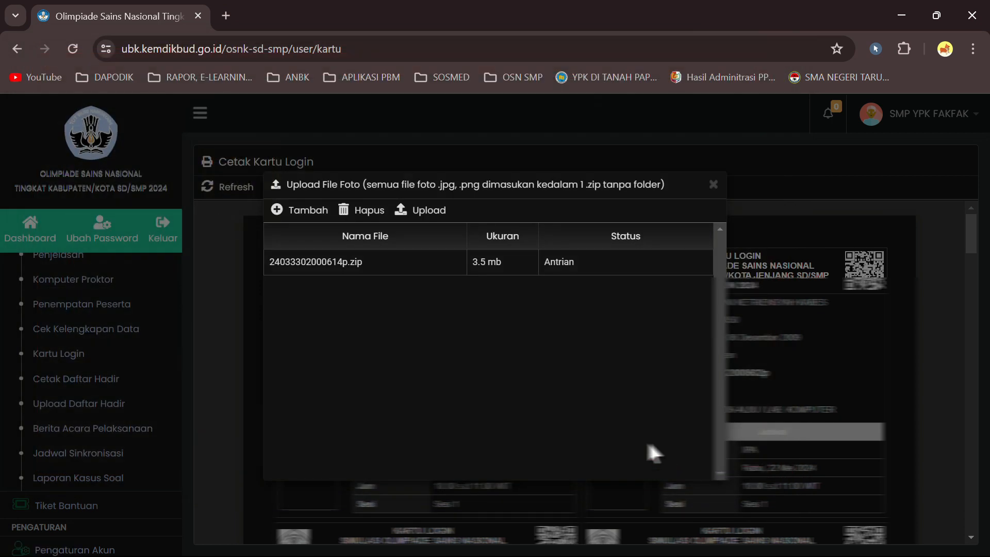
pyautogui.click(429, 212)
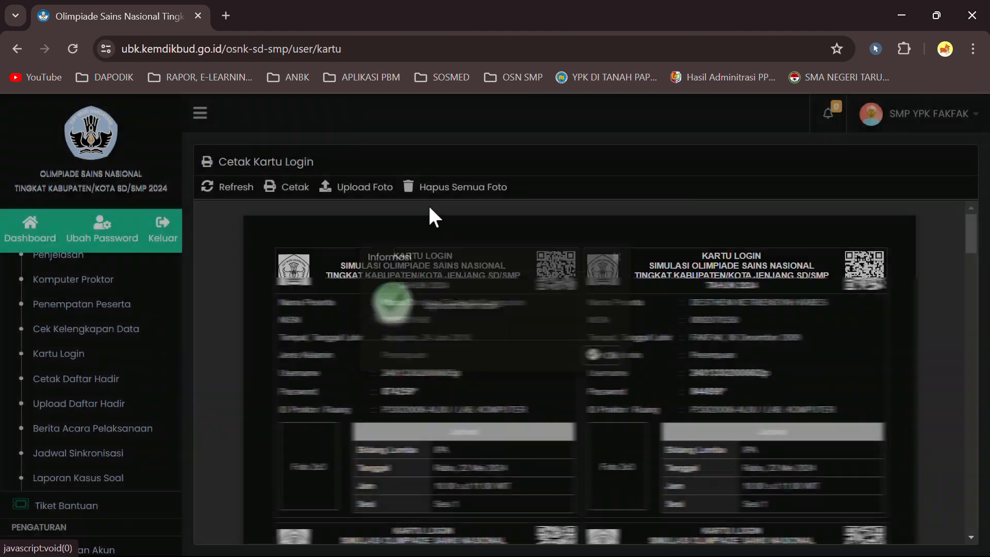
pyautogui.click(603, 373)
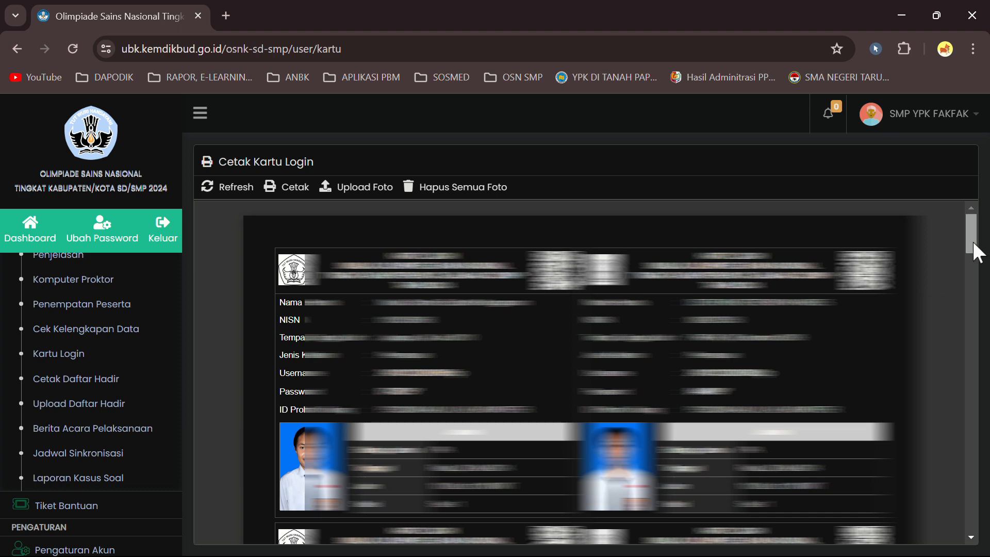
# - Open the print preview of the login cards and set the destination to Save as PDF
pyautogui.moveTo(974, 244); pyautogui.dragTo(966, 222)
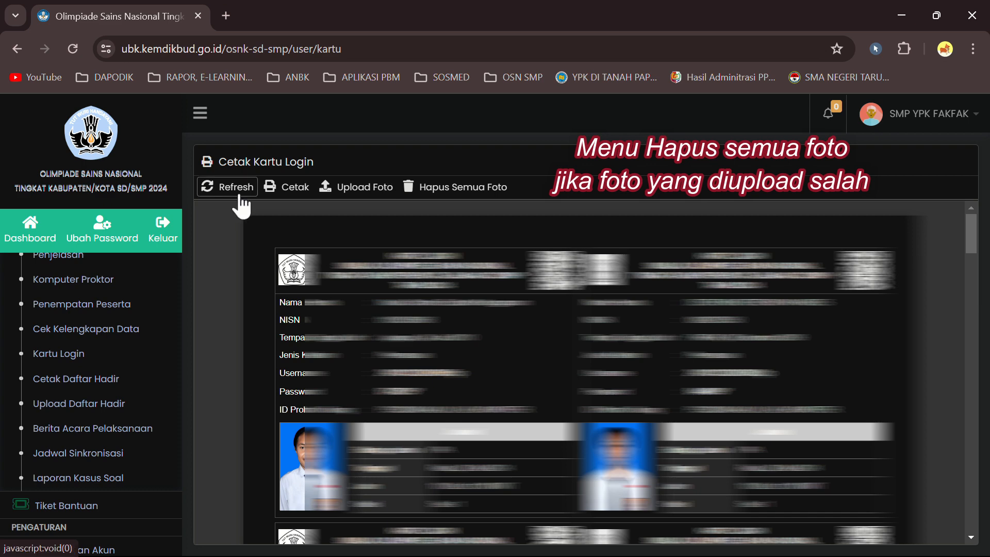
pyautogui.click(281, 194)
pyautogui.click(757, 142)
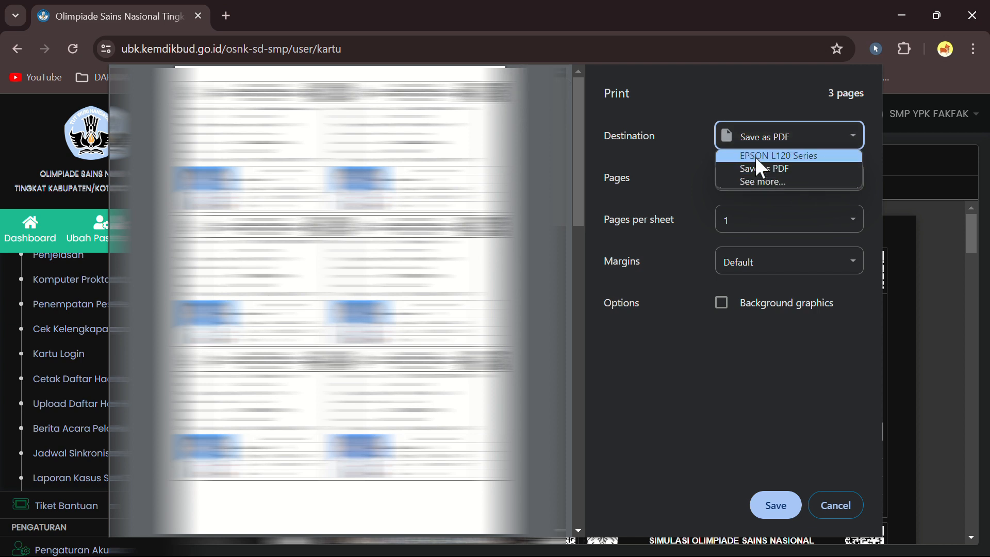
pyautogui.click(755, 156)
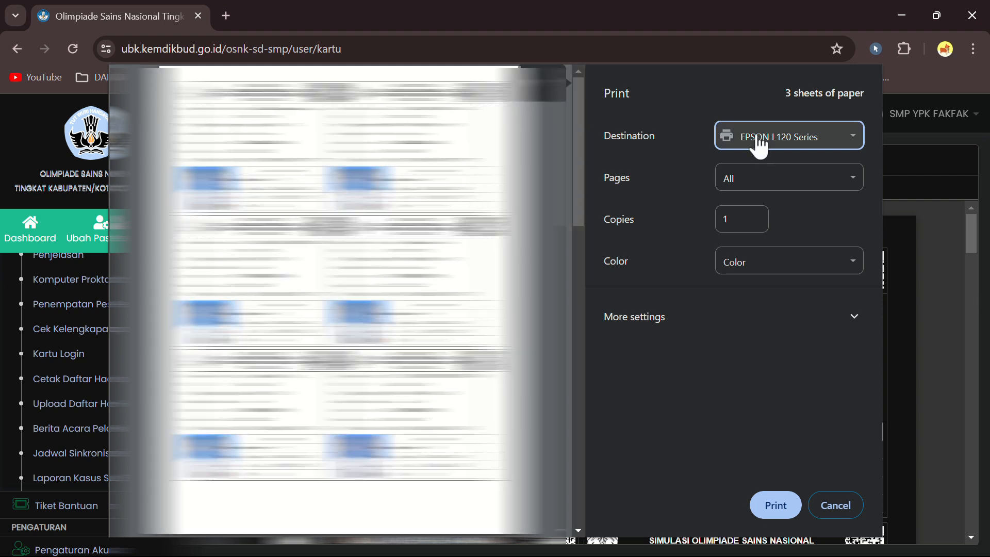
pyautogui.click(759, 147)
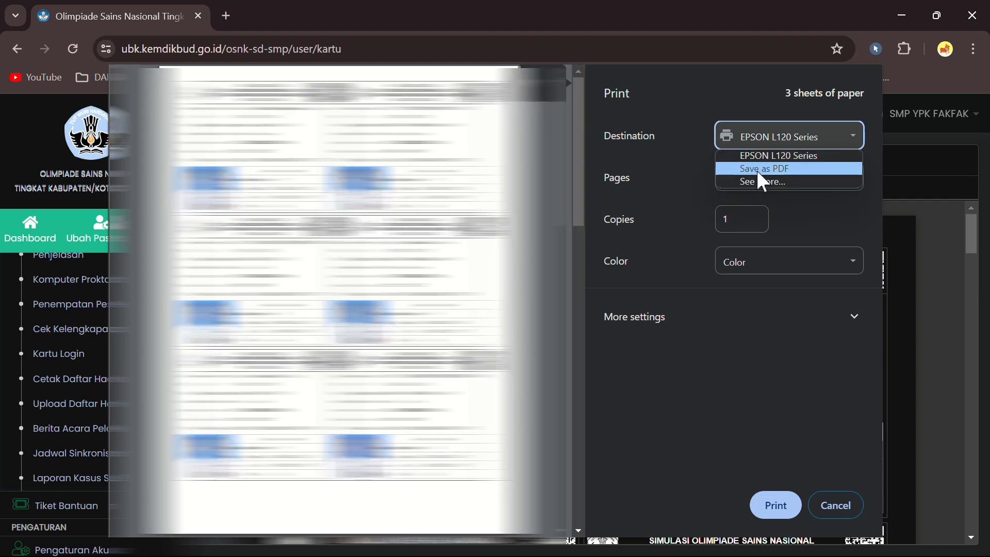
pyautogui.click(756, 170)
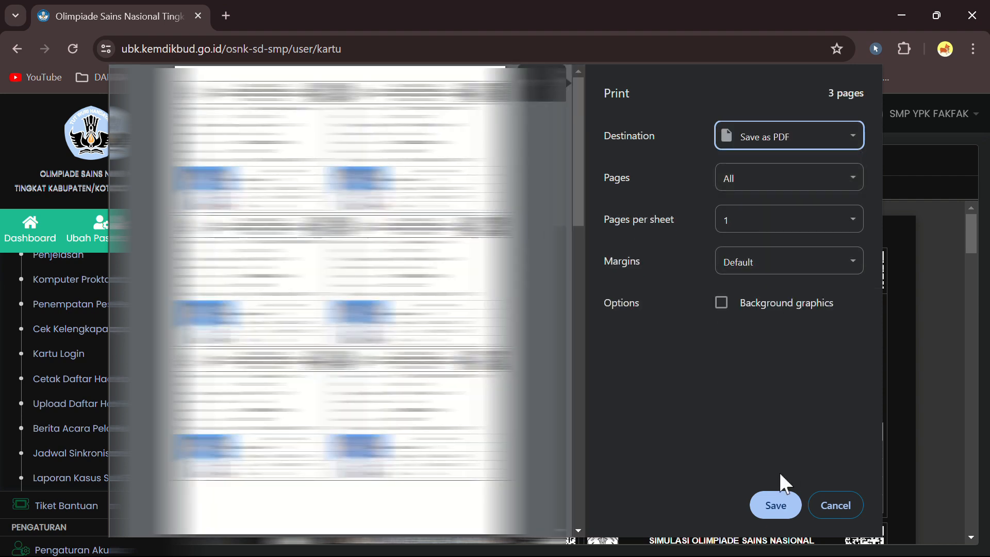
# - Save the login cards PDF in the DATA OSN 2024 folder as "KARTU LOGIN SIMULASI OSNK-SMP 22 MEI 2024"
pyautogui.click(773, 508)
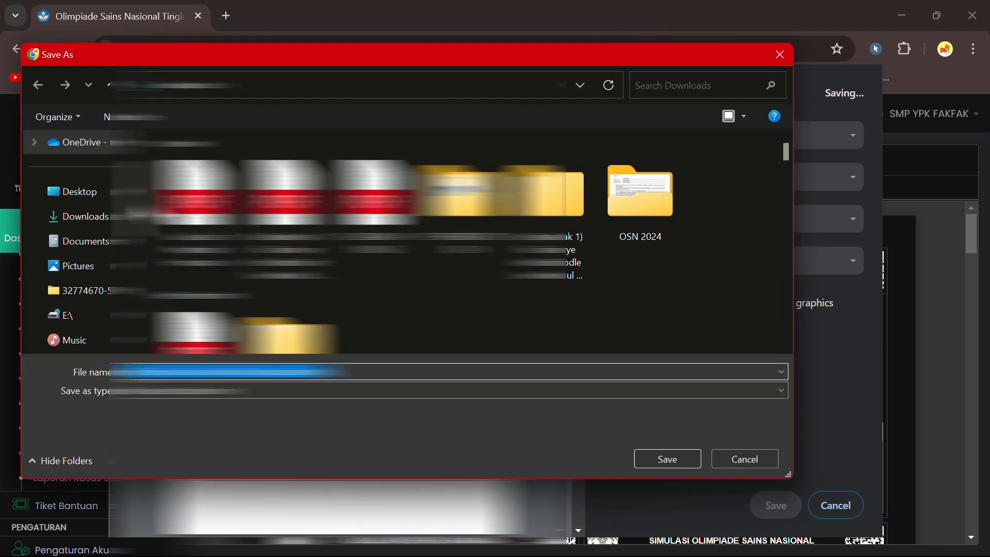
pyautogui.scroll(-5, 98, 250)
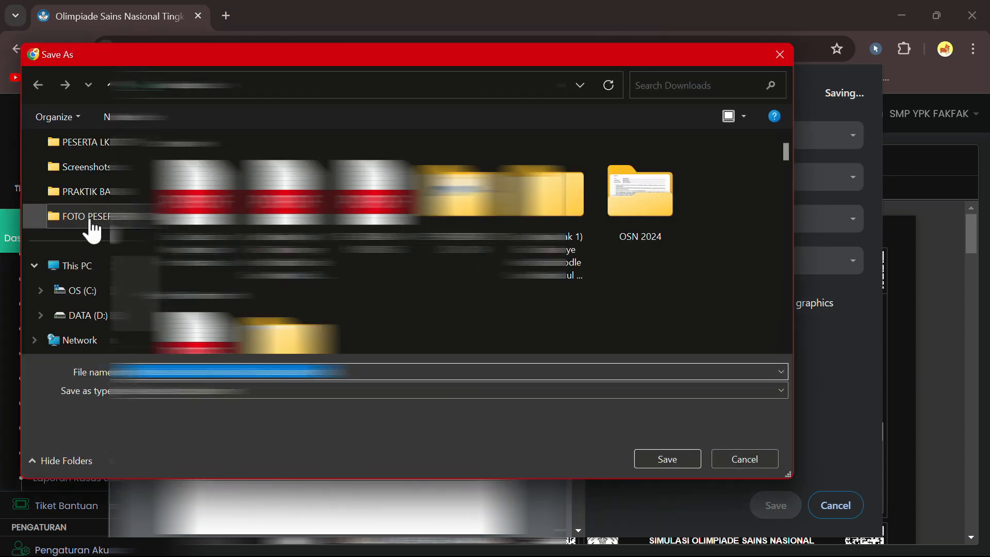
pyautogui.click(93, 219)
pyautogui.click(393, 86)
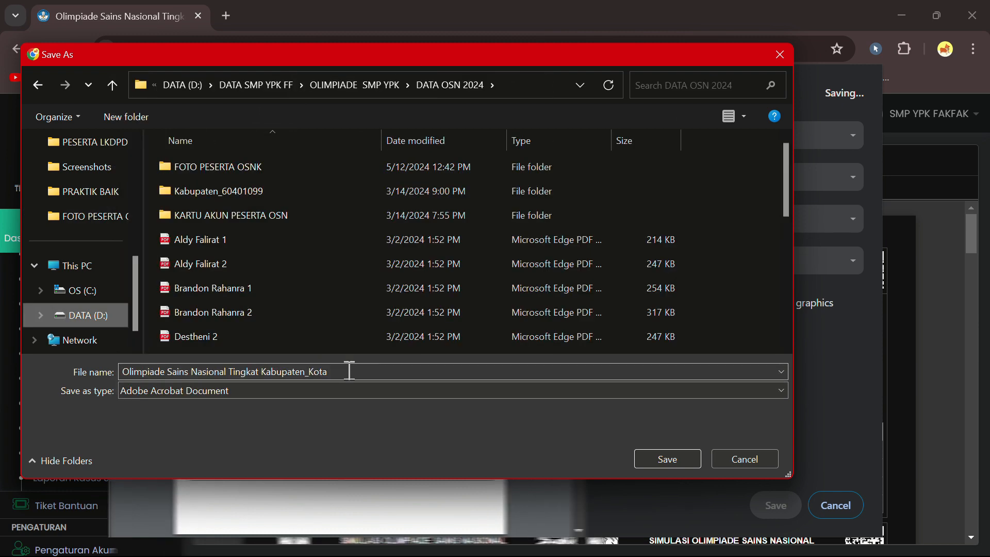
pyautogui.write('KARTI')
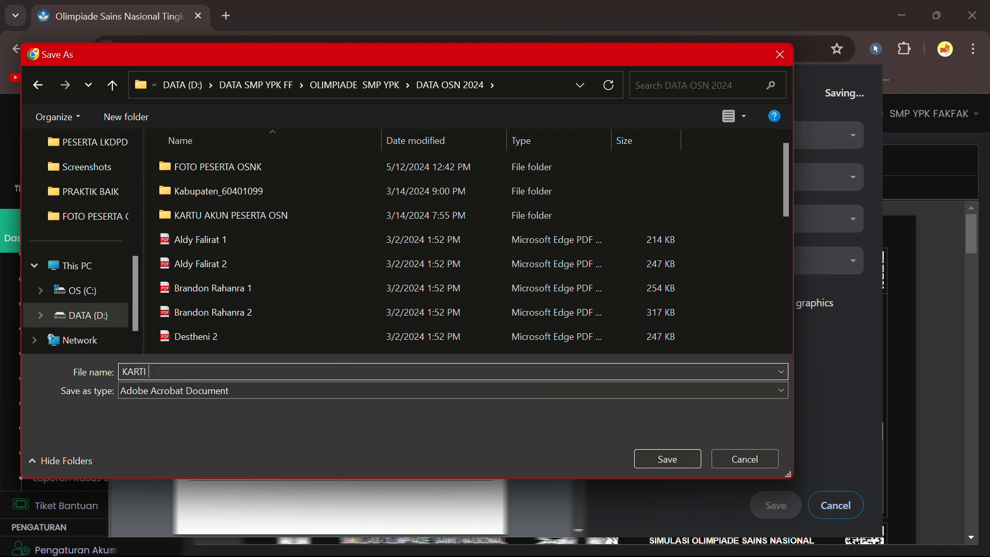
pyautogui.press('BackSpace')
pyautogui.write('U')
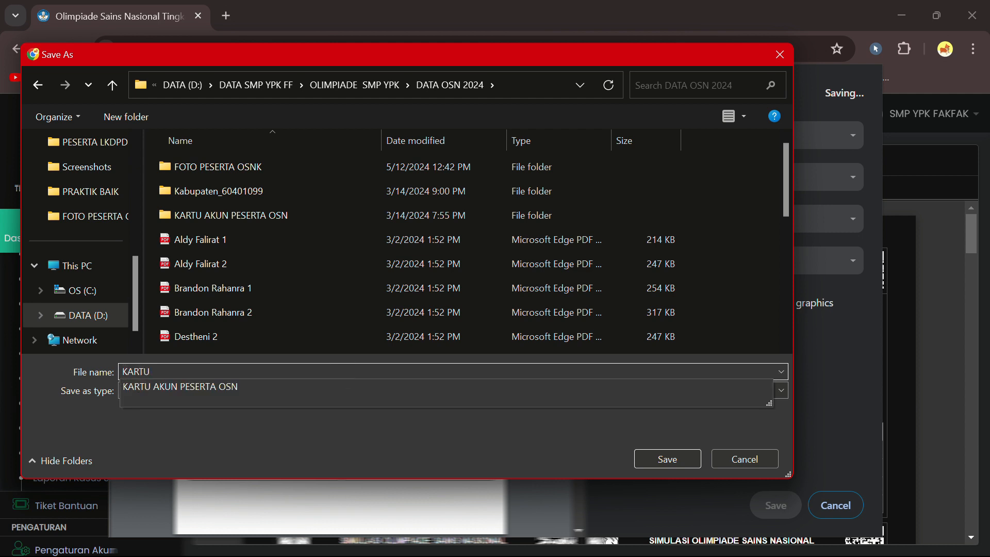
pyautogui.write(' LOG')
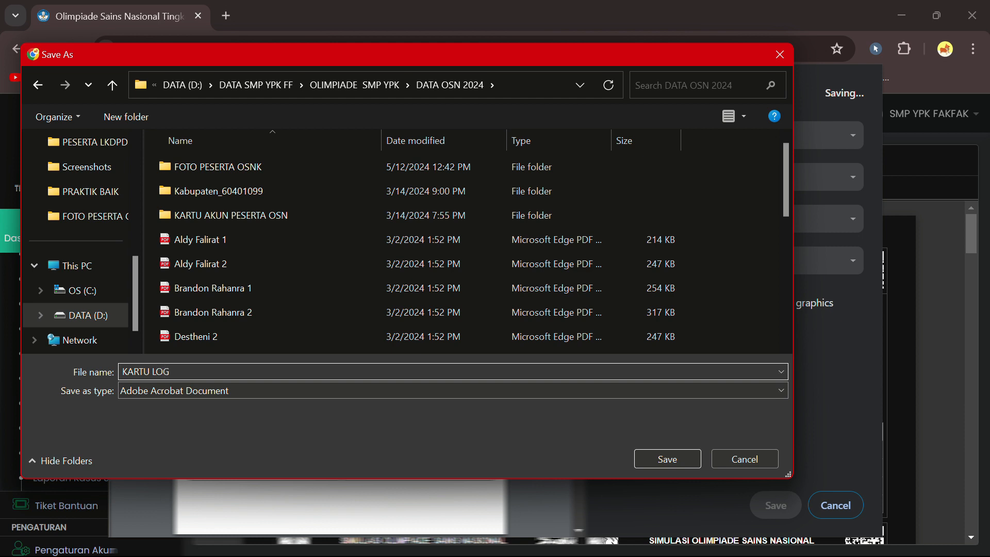
pyautogui.write('IN SIMULASI OSNK-SMP')
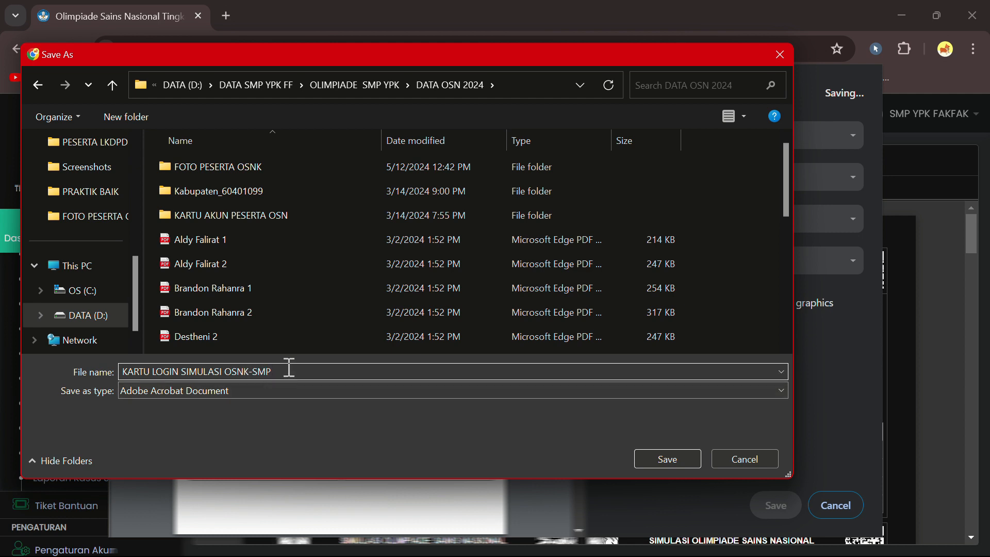
pyautogui.write(' 22 MEI 2024')
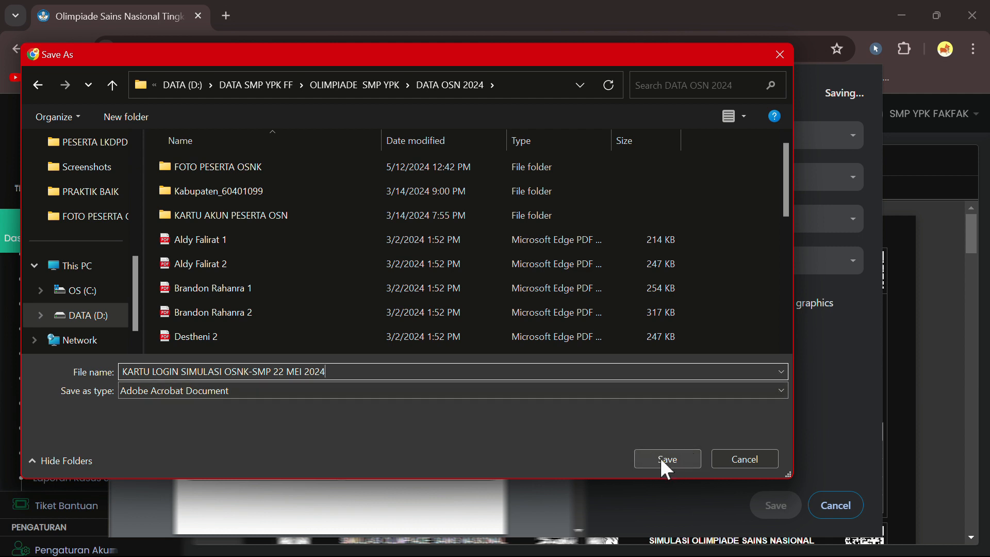
pyautogui.press('Return')
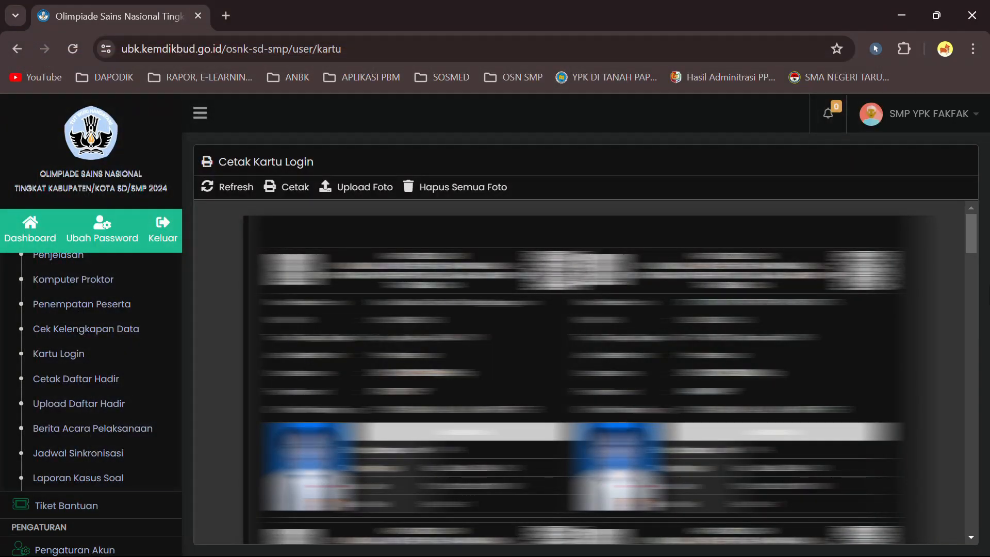
pyautogui.scroll(-2, 975, 250)
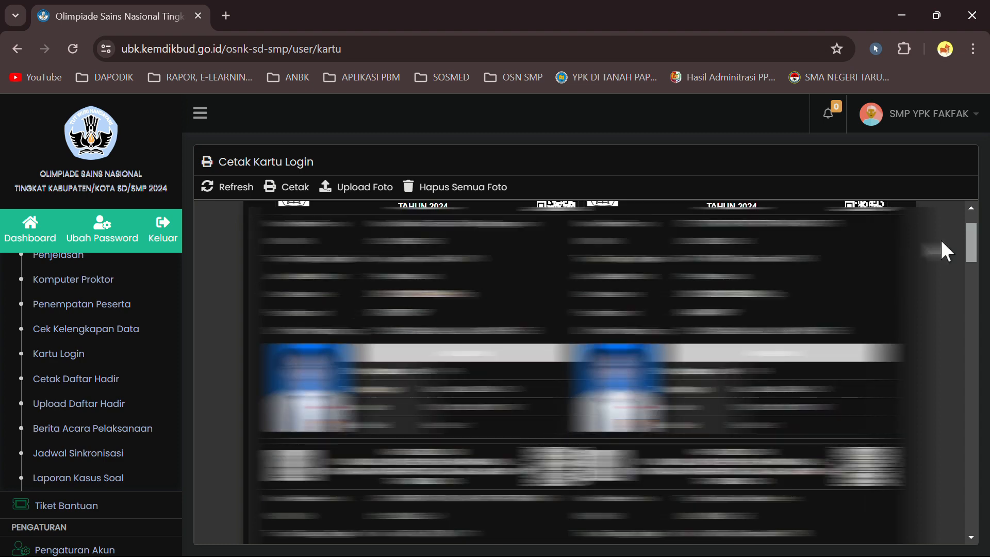